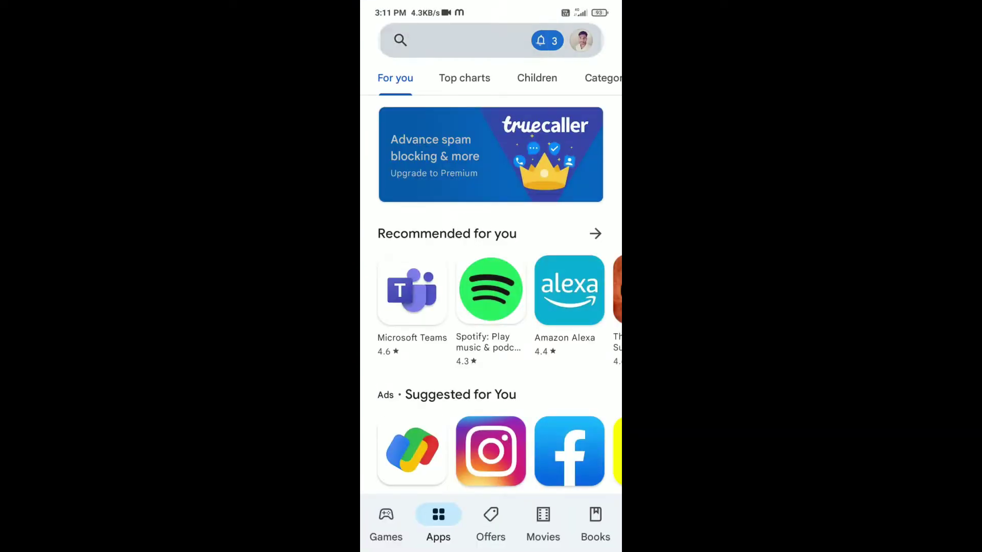
Leave the Play Store search and open Termux to its welcome prompt.
{"action": "left_click", "coordinate": [460, 40]}
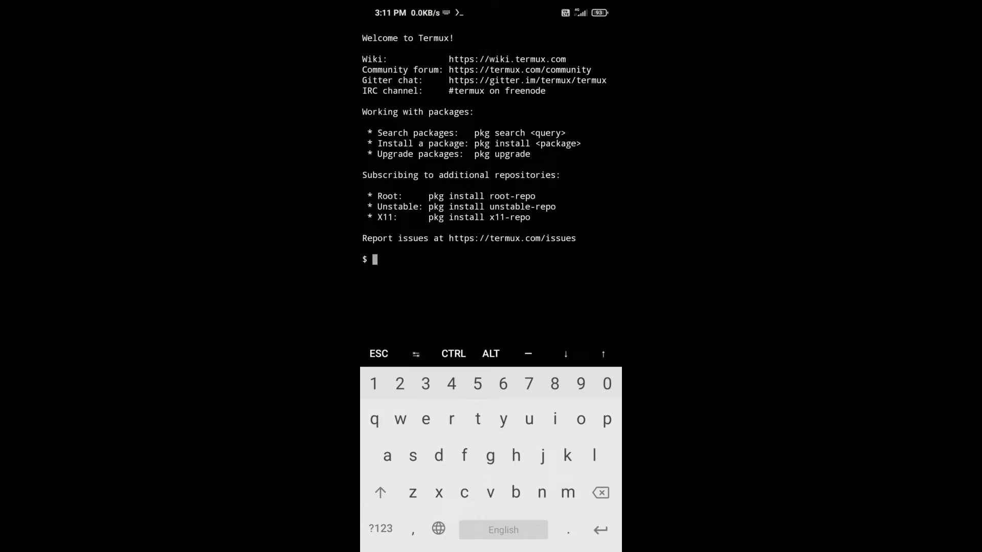
{"action": "type", "text": "p"}
Run apt-get install for apache2 (2.4.54) and wget (1.21.3-2), both already newest.
{"action": "key", "text": "BackSpace"}
{"action": "type", "text": "ap"}
{"action": "type", "text": "-"}
{"action": "key", "text": "BackSpace"}
{"action": "key", "text": "BackSpace"}
{"action": "key", "text": "BackSpace"}
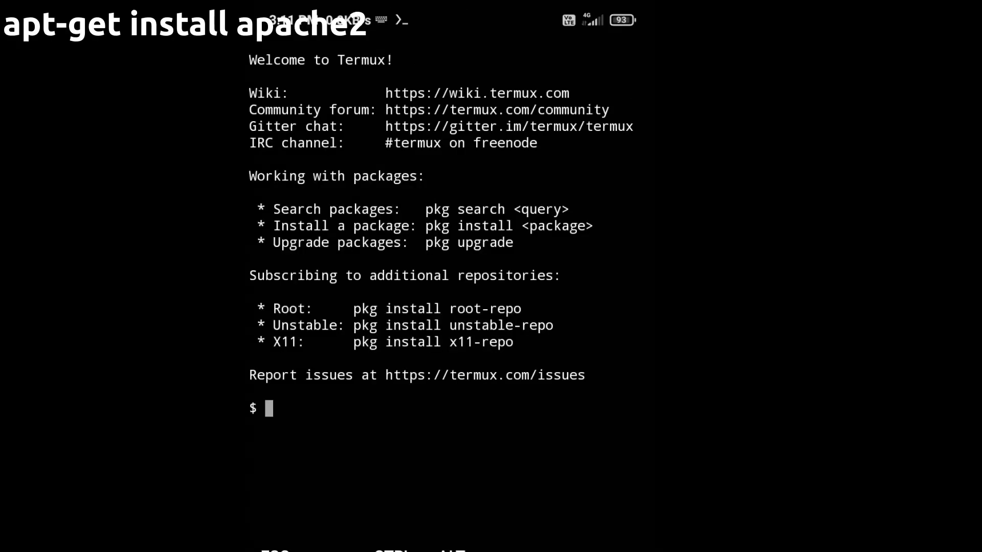
{"action": "type", "text": "apt-get "}
{"action": "type", "text": "install"}
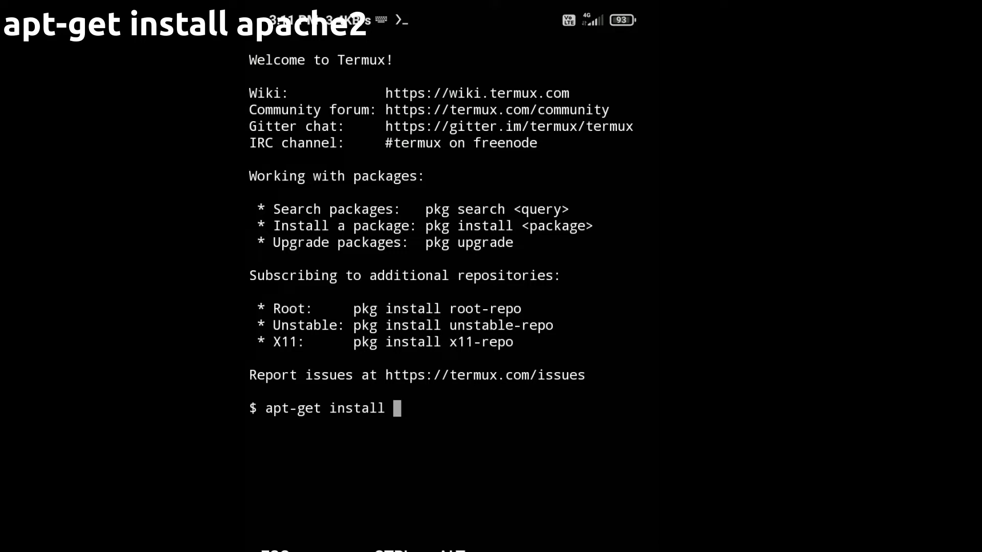
{"action": "type", "text": "apachew"}
{"action": "key", "text": "BackSpace"}
{"action": "type", "text": "2"}
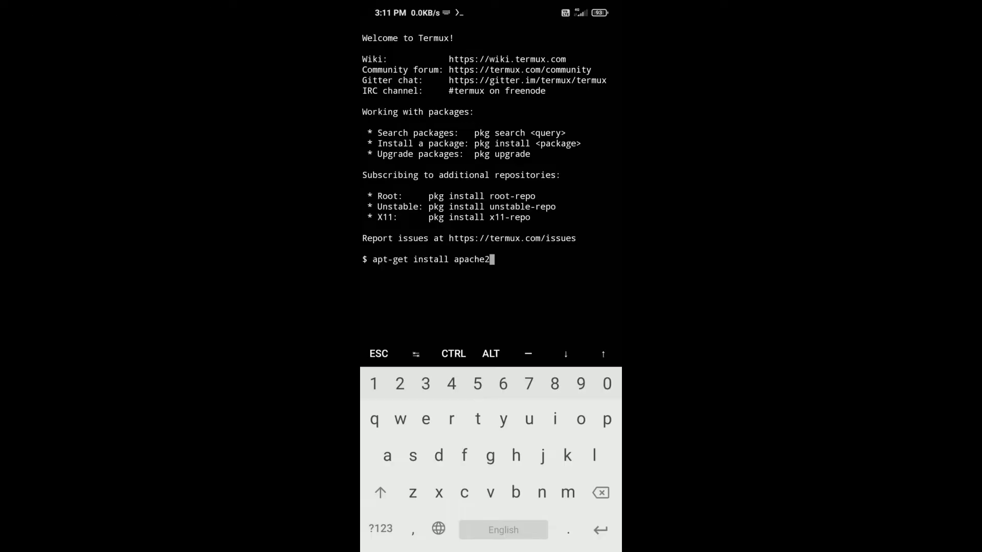
{"action": "key", "text": "Return"}
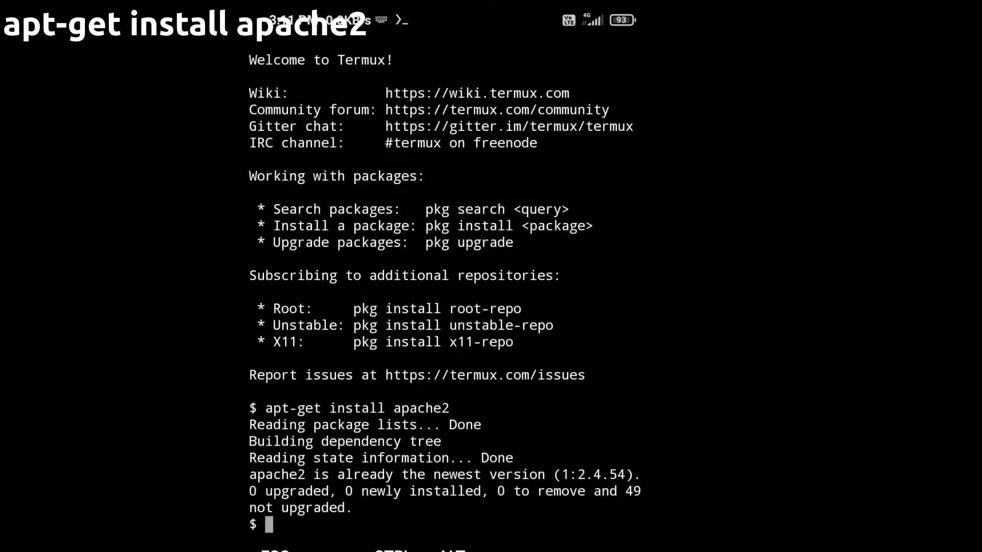
{"action": "type", "text": "apt-get install wget"}
{"action": "key", "text": "Return"}
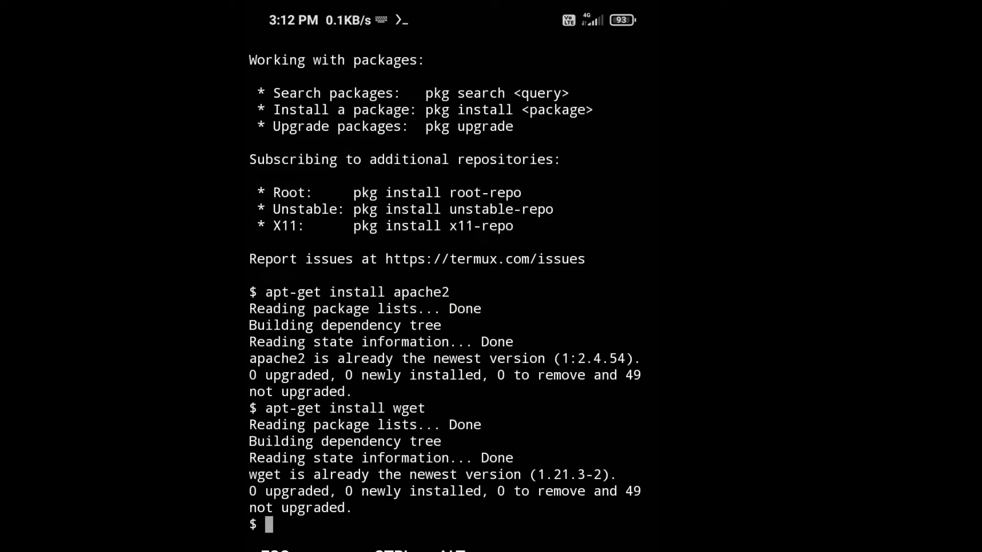
{"action": "type", "text": "cd"}
Run pwd and ls to show the empty /data/data/com.termux/files/home directory.
{"action": "key", "text": "BackSpace"}
{"action": "key", "text": "BackSpace"}
{"action": "key", "text": "BackSpace"}
{"action": "type", "text": "pwd"}
{"action": "key", "text": "Return"}
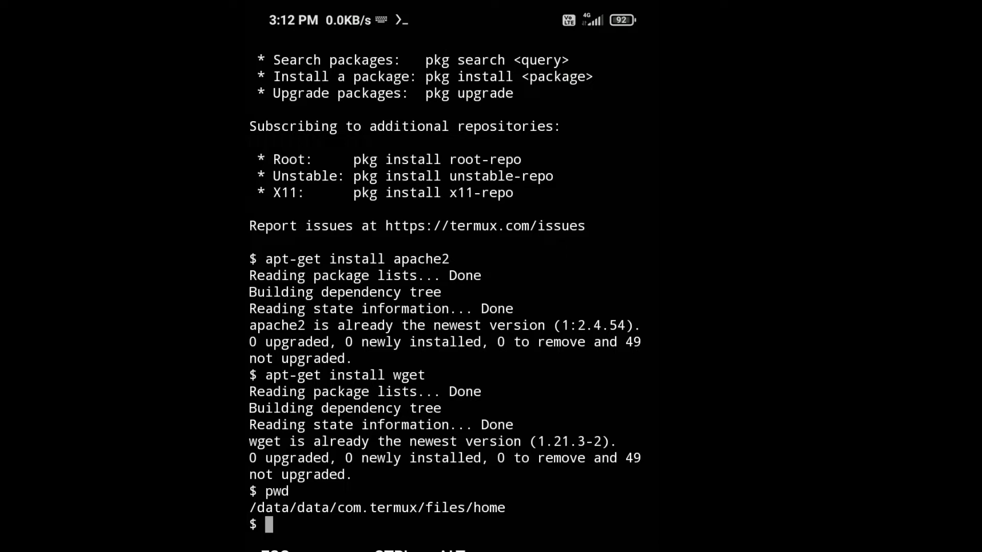
{"action": "type", "text": "ls"}
{"action": "key", "text": "Return"}
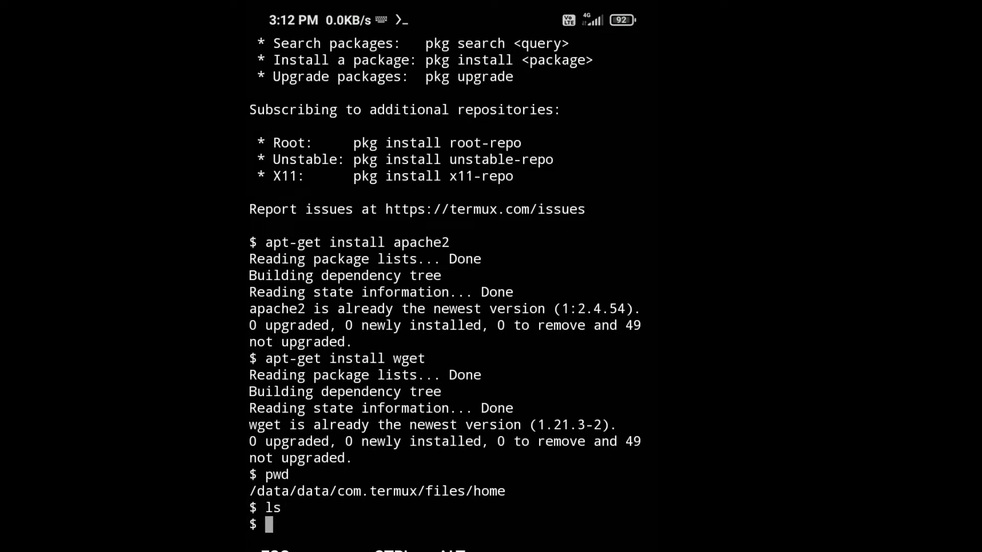
{"action": "type", "text": "ce"}
Go up from home, list it, then enter usr, list it, and enter bin.
{"action": "key", "text": "BackSpace"}
{"action": "key", "text": "BackSpace"}
{"action": "type", "text": "d .."}
{"action": "key", "text": "Return"}
{"action": "type", "text": "ls"}
{"action": "key", "text": "Return"}
{"action": "type", "text": "cd usr"}
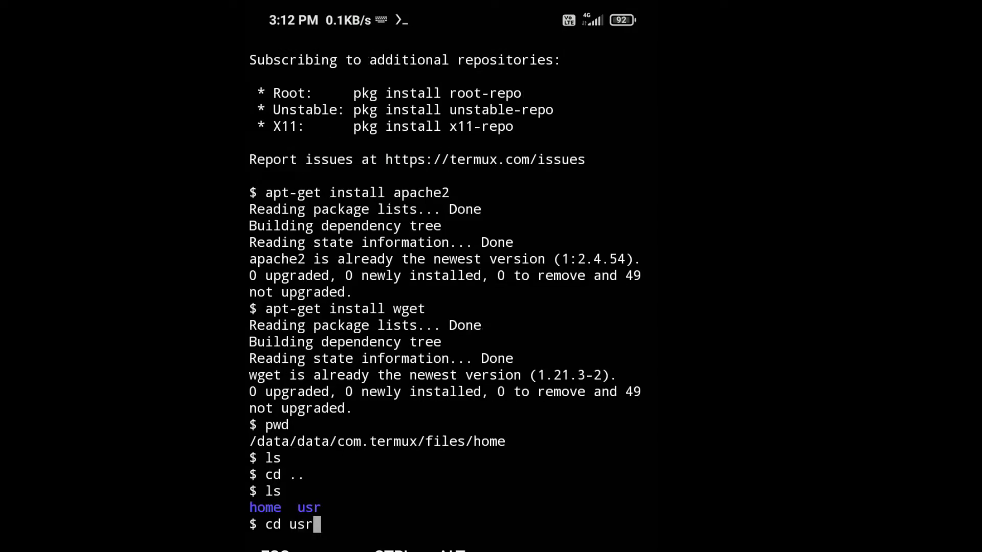
{"action": "key", "text": "Return"}
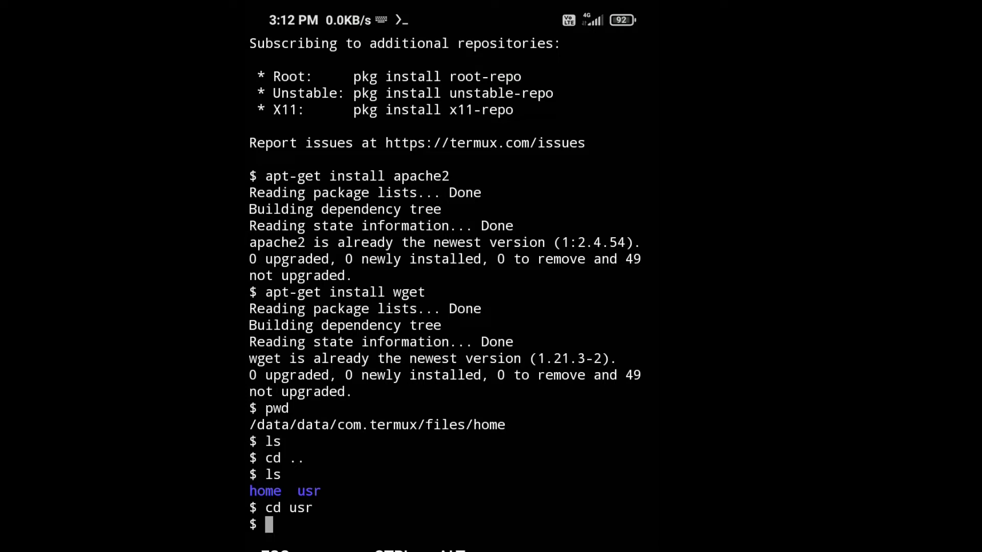
{"action": "type", "text": "la"}
{"action": "key", "text": "BackSpace"}
{"action": "type", "text": "s"}
{"action": "key", "text": "Return"}
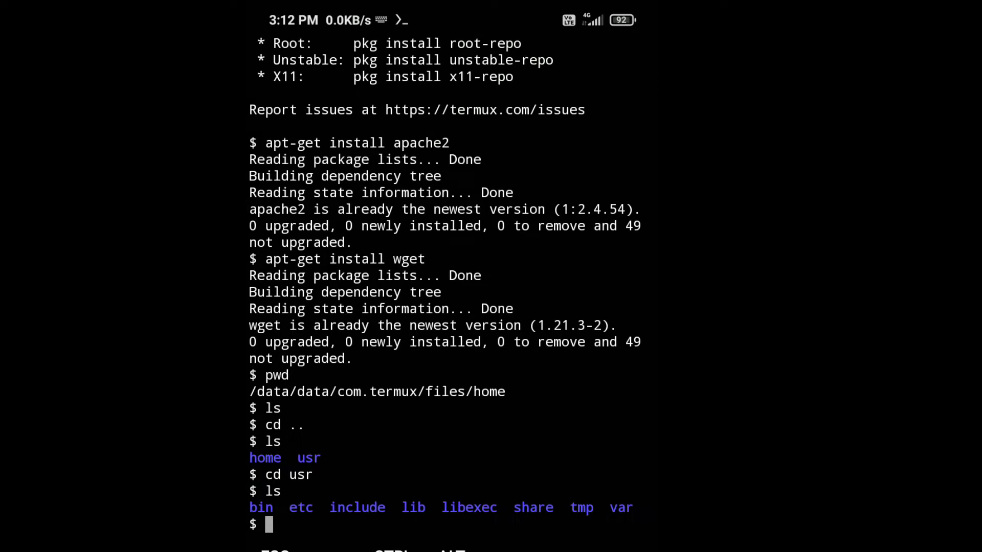
{"action": "type", "text": "cd"}
{"action": "type", "text": " bin"}
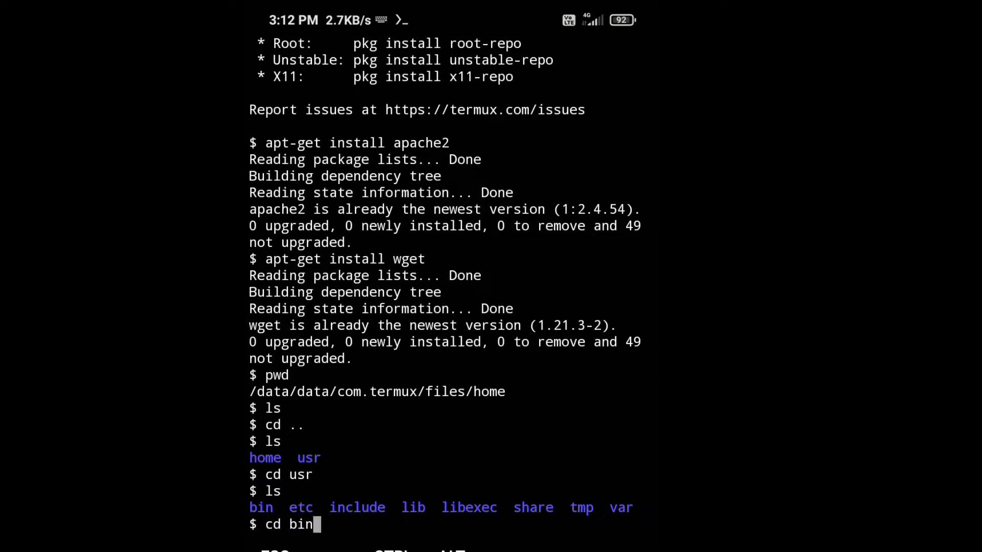
{"action": "key", "text": "Return"}
{"action": "type", "text": "ls"}
List bin's programs and run apachectl, completing its name with Tab.
{"action": "key", "text": "Return"}
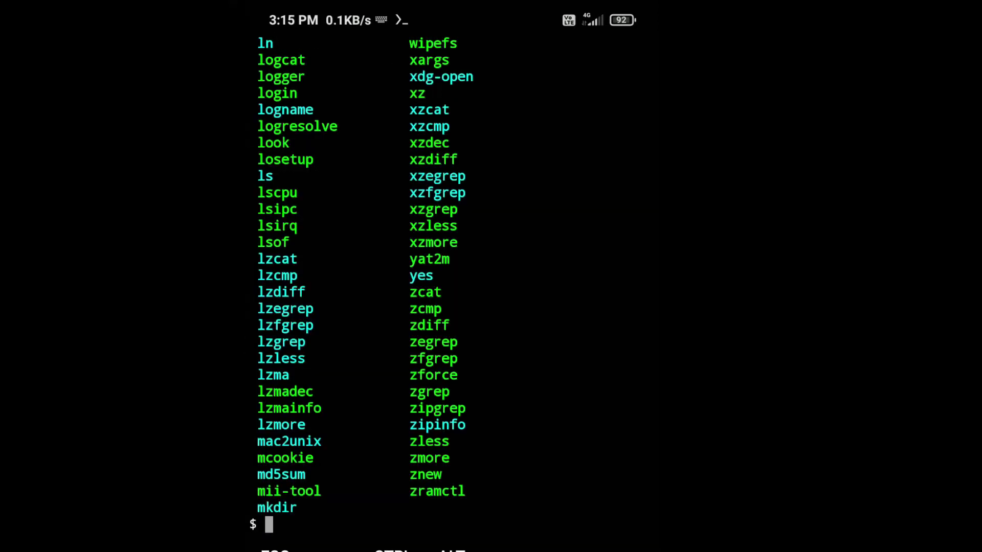
{"action": "scroll", "coordinate": [453, 284], "scroll_direction": "up", "scroll_amount": 1}
{"action": "scroll", "coordinate": [453, 284], "scroll_direction": "up", "scroll_amount": 8}
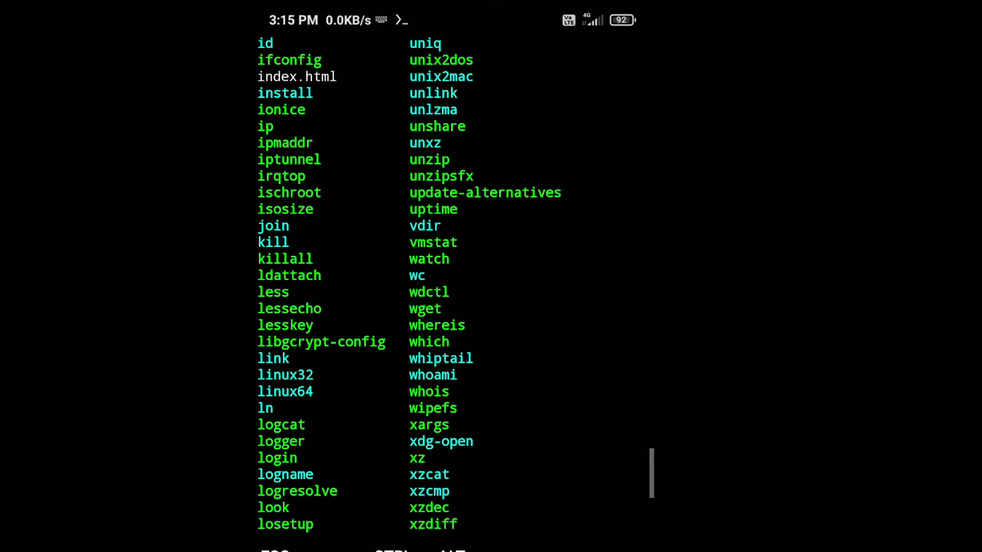
{"action": "scroll", "coordinate": [452, 284], "scroll_direction": "up", "scroll_amount": 2}
{"action": "scroll", "coordinate": [453, 284], "scroll_direction": "up", "scroll_amount": 2}
{"action": "scroll", "coordinate": [453, 284], "scroll_direction": "up", "scroll_amount": 3}
{"action": "scroll", "coordinate": [453, 284], "scroll_direction": "up", "scroll_amount": 2}
{"action": "scroll", "coordinate": [453, 284], "scroll_direction": "up", "scroll_amount": 4}
{"action": "scroll", "coordinate": [453, 284], "scroll_direction": "up", "scroll_amount": 1}
{"action": "scroll", "coordinate": [453, 284], "scroll_direction": "up", "scroll_amount": 5}
{"action": "scroll", "coordinate": [453, 285], "scroll_direction": "up", "scroll_amount": 4}
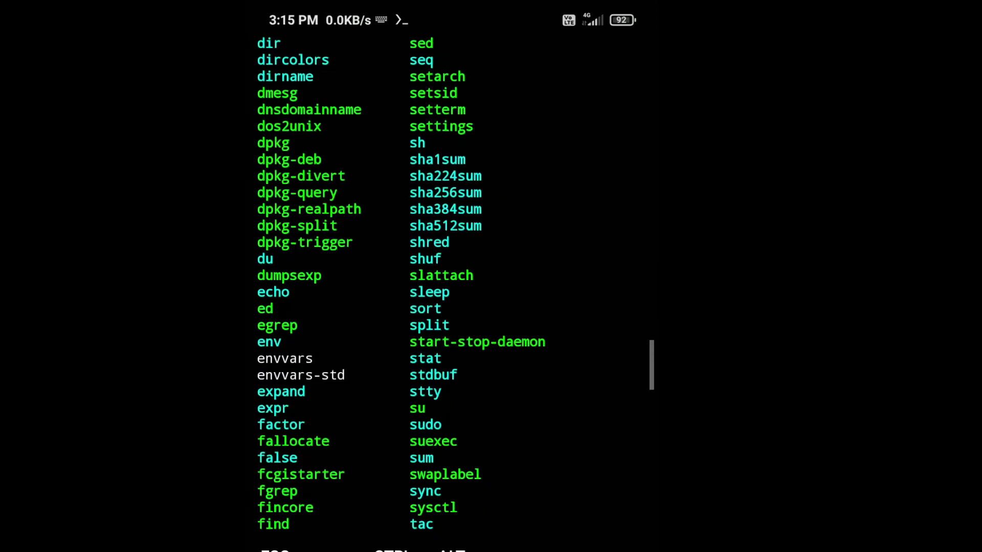
{"action": "scroll", "coordinate": [452, 283], "scroll_direction": "up", "scroll_amount": 3}
{"action": "scroll", "coordinate": [453, 284], "scroll_direction": "up", "scroll_amount": 6}
{"action": "scroll", "coordinate": [453, 285], "scroll_direction": "up", "scroll_amount": 7}
{"action": "scroll", "coordinate": [453, 283], "scroll_direction": "up", "scroll_amount": 1}
{"action": "scroll", "coordinate": [453, 284], "scroll_direction": "up", "scroll_amount": 6}
{"action": "scroll", "coordinate": [453, 284], "scroll_direction": "up", "scroll_amount": 3}
{"action": "scroll", "coordinate": [453, 284], "scroll_direction": "up", "scroll_amount": 1}
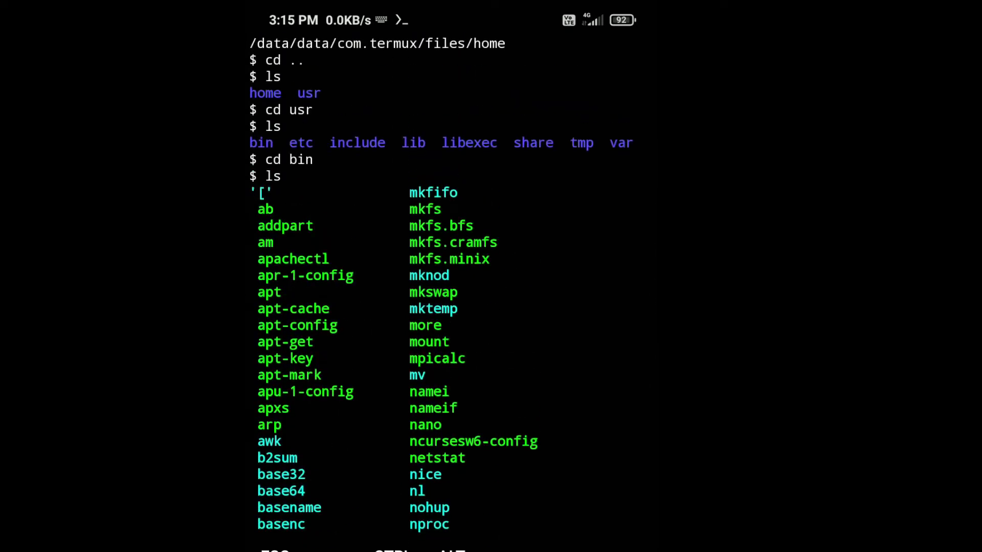
{"action": "type", "text": "apa"}
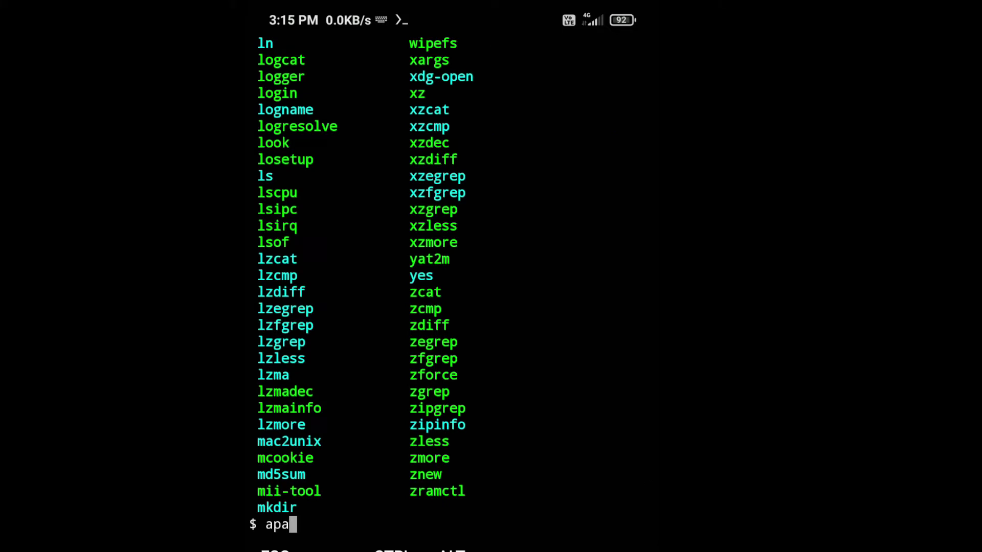
{"action": "type", "text": "che"}
{"action": "key", "text": "Tab"}
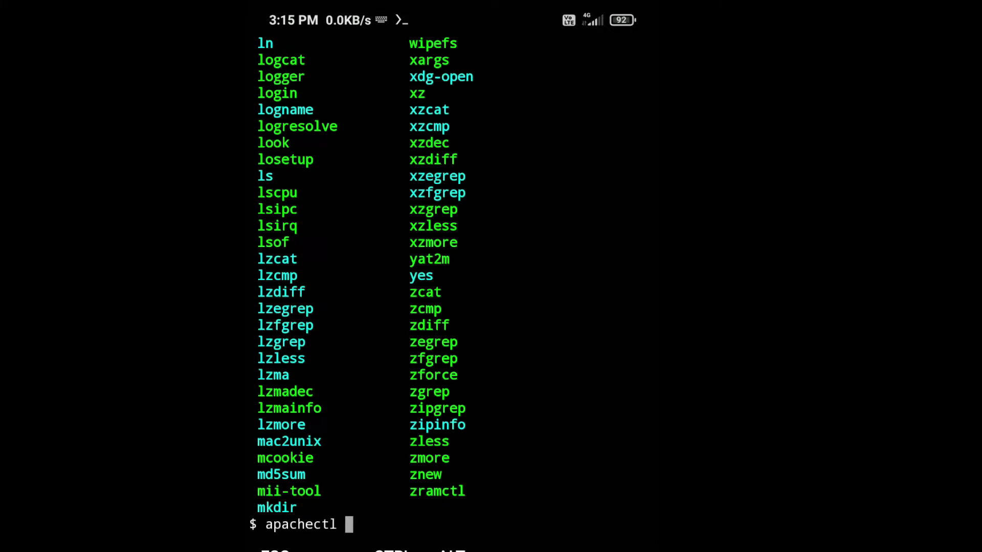
{"action": "key", "text": "Return"}
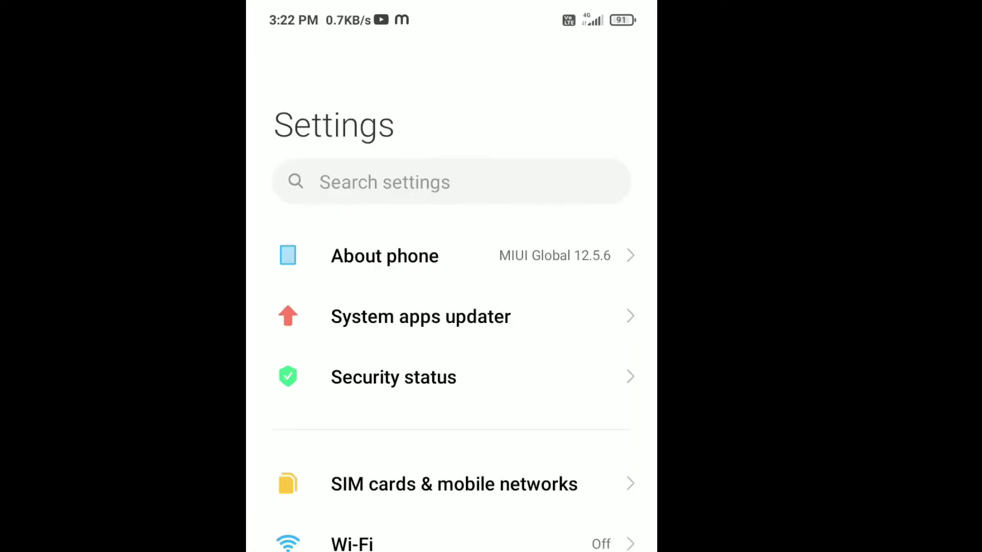
{"action": "scroll", "coordinate": [450, 345], "scroll_direction": "down", "scroll_amount": 10}
Go through Settings Apps to the Storage permission list, with Termux under denied.
{"action": "left_click", "coordinate": [352, 401]}
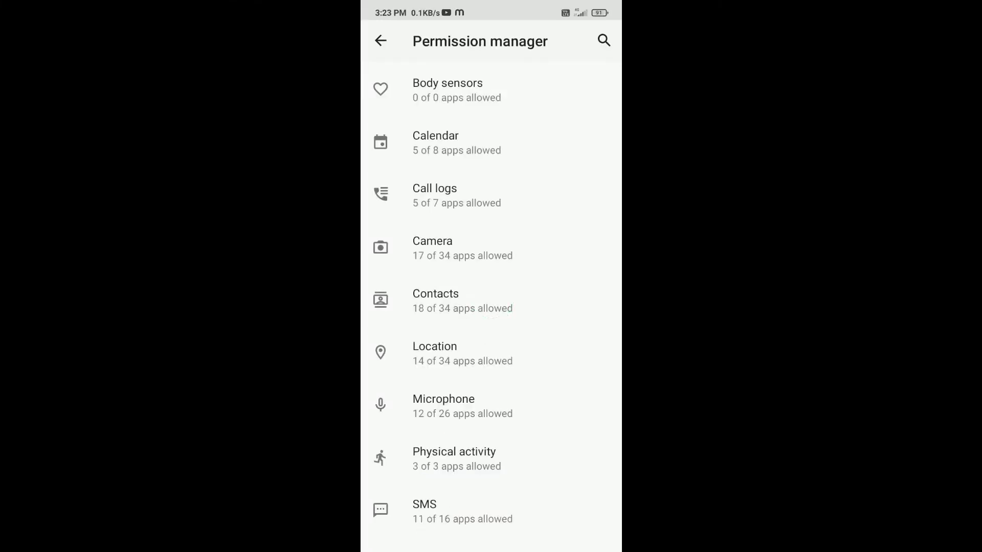
{"action": "scroll", "coordinate": [490, 307], "scroll_direction": "down", "scroll_amount": 3}
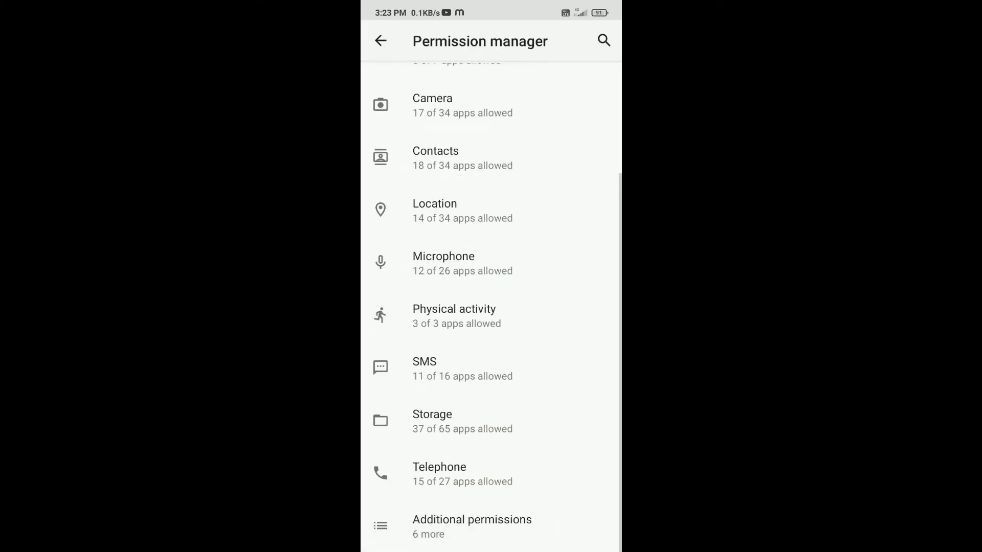
{"action": "left_click", "coordinate": [461, 416]}
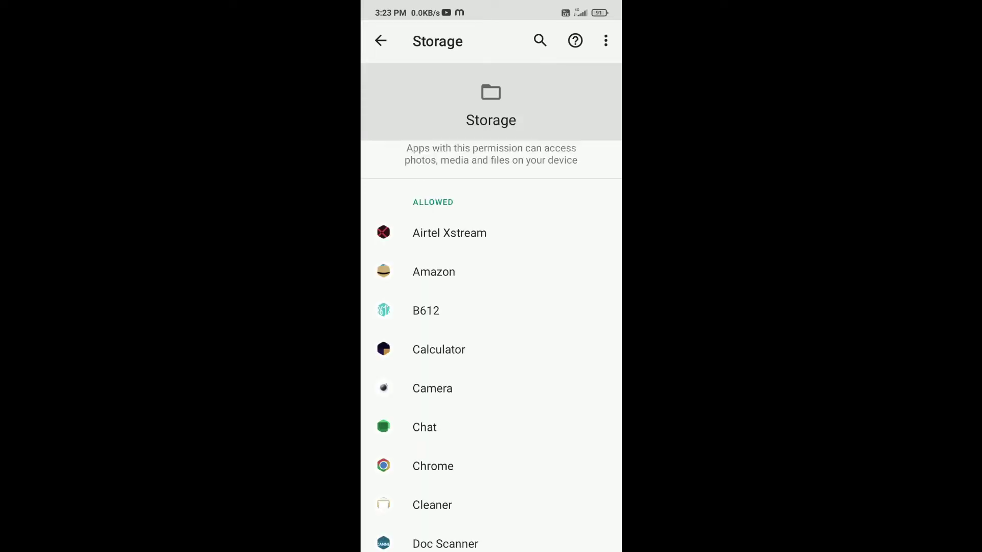
{"action": "scroll", "coordinate": [491, 307], "scroll_direction": "down", "scroll_amount": 15}
{"action": "scroll", "coordinate": [491, 307], "scroll_direction": "down", "scroll_amount": 5}
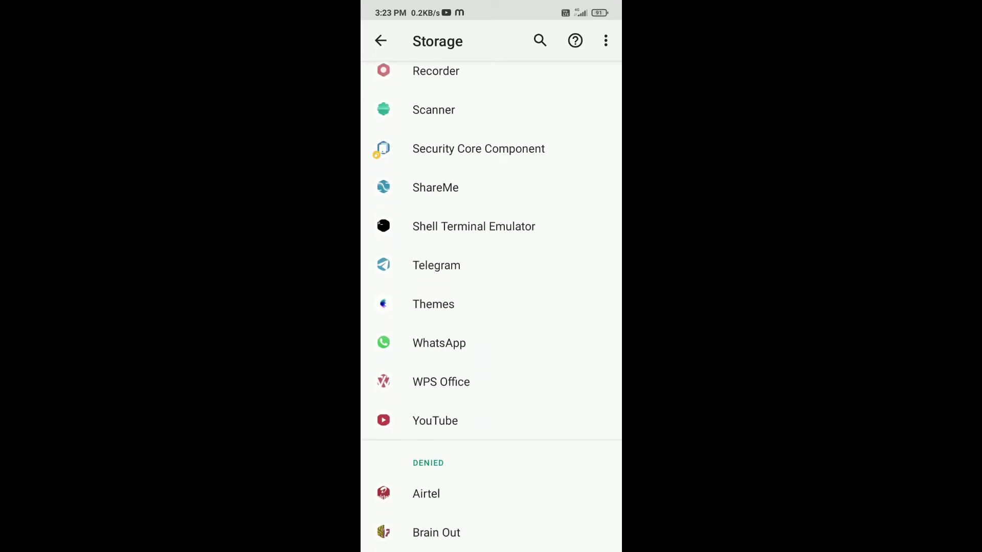
{"action": "scroll", "coordinate": [491, 307], "scroll_direction": "down", "scroll_amount": 5}
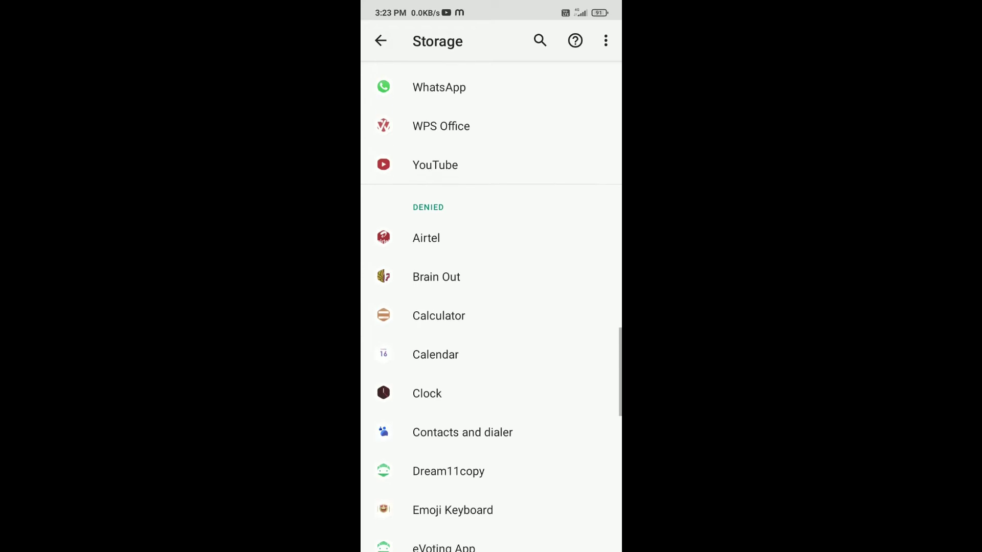
{"action": "scroll", "coordinate": [491, 307], "scroll_direction": "down", "scroll_amount": 2}
{"action": "scroll", "coordinate": [491, 307], "scroll_direction": "down", "scroll_amount": 4}
{"action": "scroll", "coordinate": [491, 308], "scroll_direction": "down", "scroll_amount": 3}
{"action": "scroll", "coordinate": [491, 307], "scroll_direction": "down", "scroll_amount": 5}
Set Termux's storage permission to Allow, go back, and show recent apps.
{"action": "left_click", "coordinate": [432, 465]}
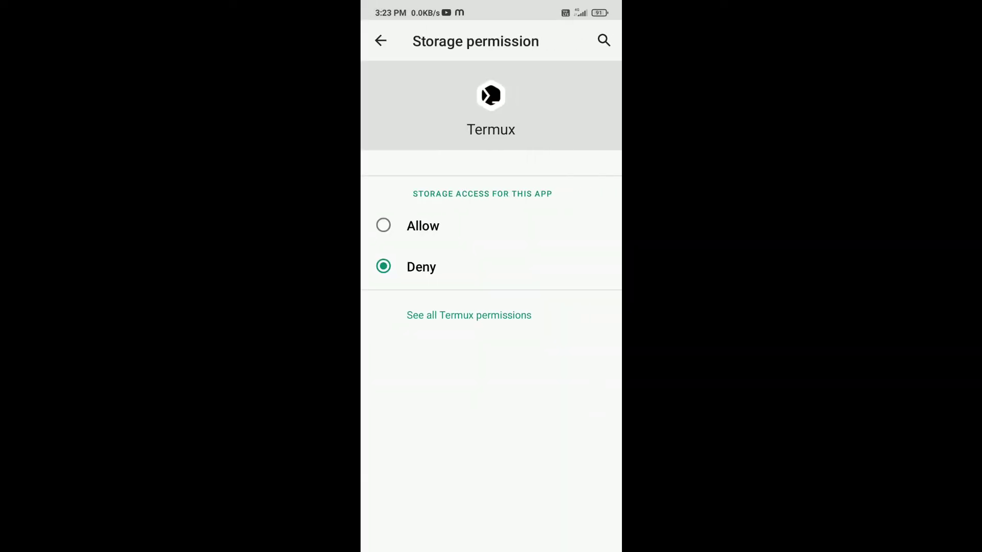
{"action": "left_click", "coordinate": [383, 225]}
{"action": "left_click", "coordinate": [380, 41]}
{"action": "key", "text": "alt+Tab"}
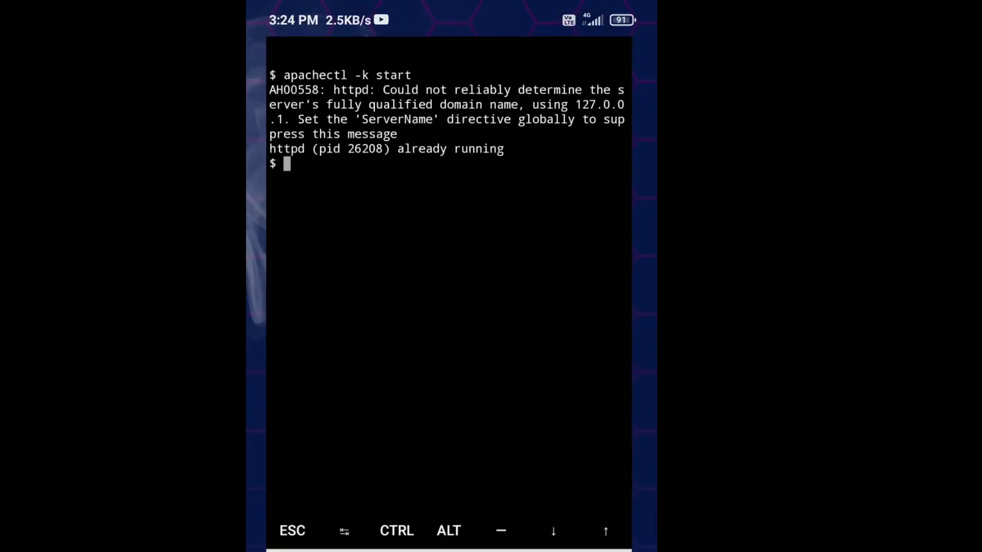
Switch to Chrome and refresh 127.0.0.1:8080, now showing Apache's 'It works!' page.
{"action": "key", "text": "alt+Tab"}
{"action": "left_click", "coordinate": [548, 416]}
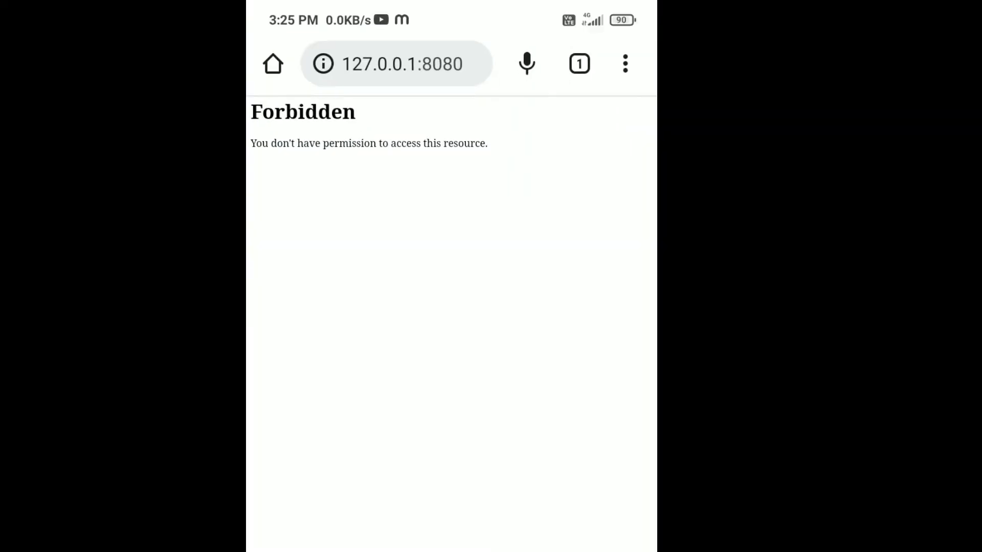
{"action": "left_click_drag", "start_coordinate": [451, 154], "coordinate": [451, 306]}
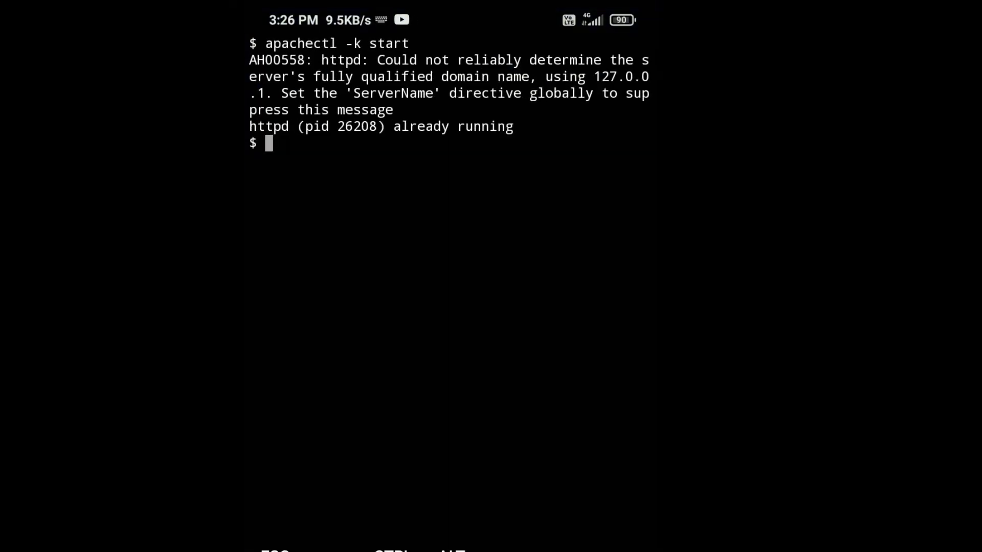
{"action": "type", "text": "pwd"}
Print the working directory, move up from usr, and enter share, listing each folder.
{"action": "key", "text": "Return"}
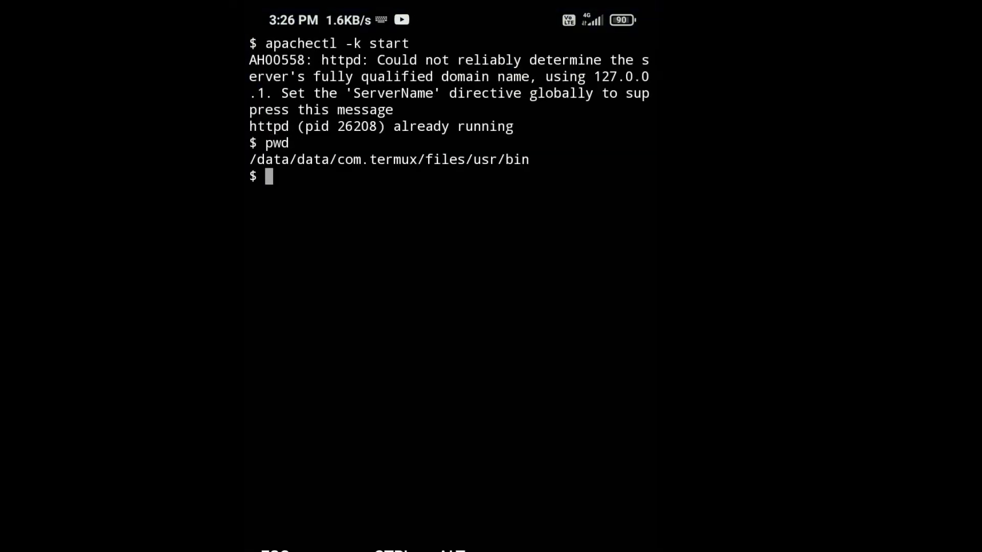
{"action": "type", "text": "ls"}
{"action": "key", "text": "Return"}
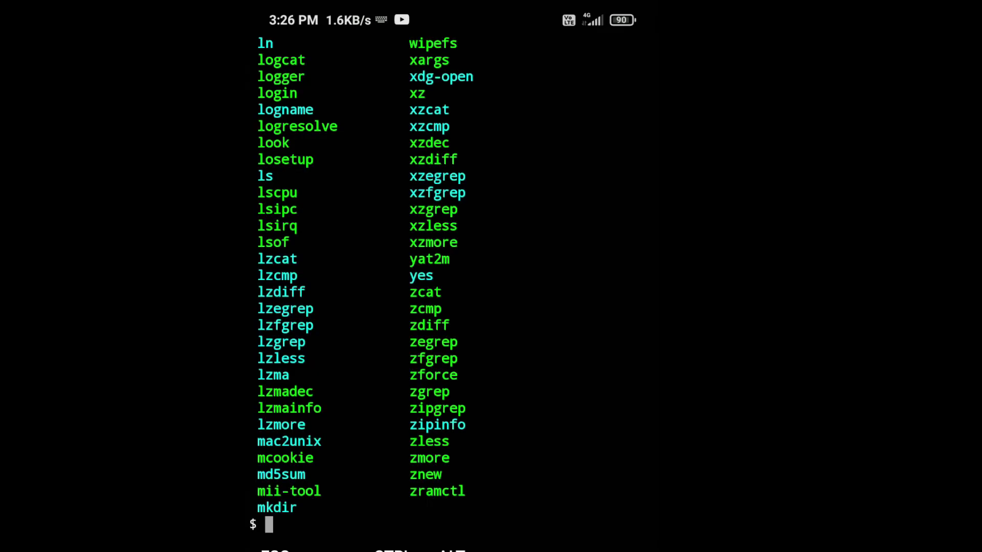
{"action": "type", "text": "cd "}
{"action": "type", "text": ".."}
{"action": "key", "text": "Return"}
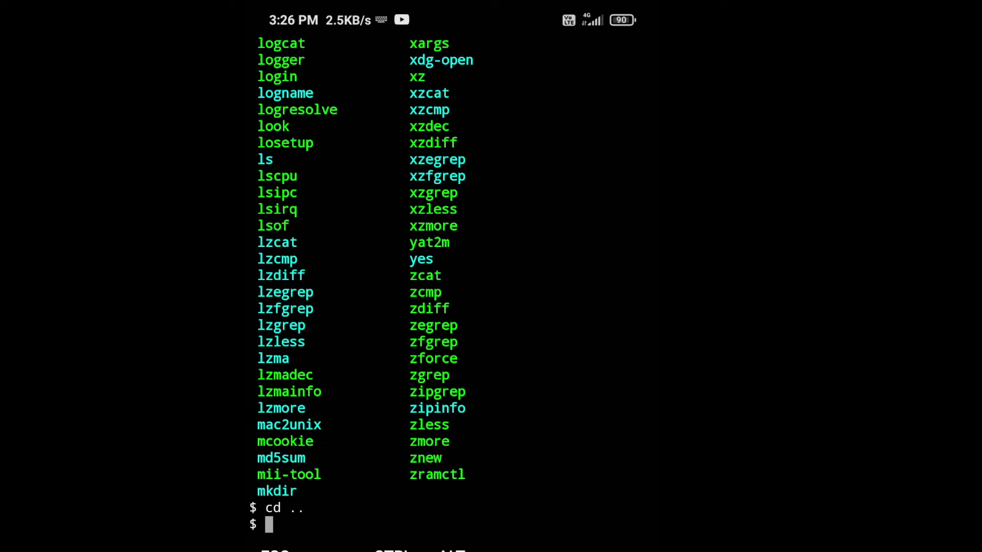
{"action": "type", "text": "ls"}
{"action": "key", "text": "Return"}
{"action": "type", "text": "cd shaee"}
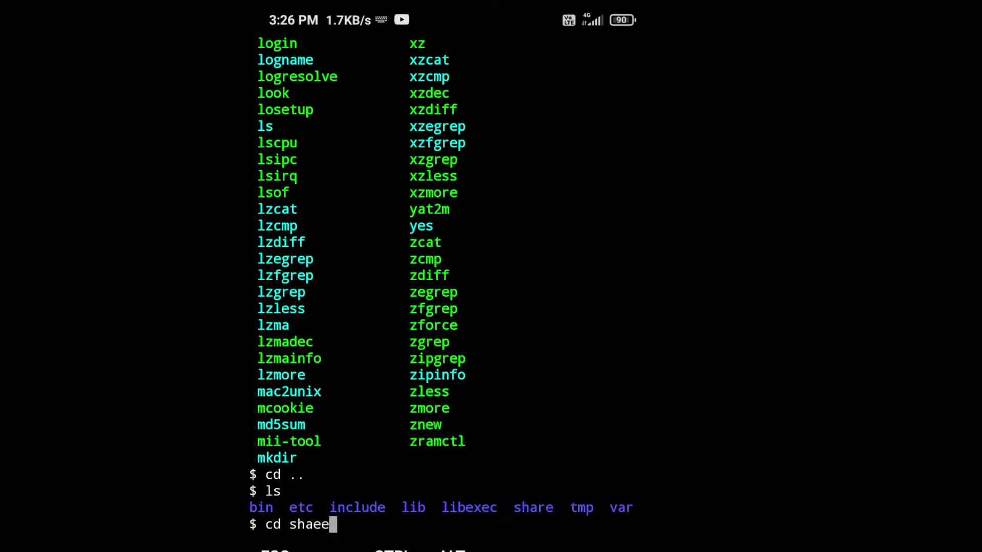
{"action": "key", "text": "BackSpace"}
{"action": "key", "text": "BackSpace"}
{"action": "type", "text": "re"}
{"action": "key", "text": "Return"}
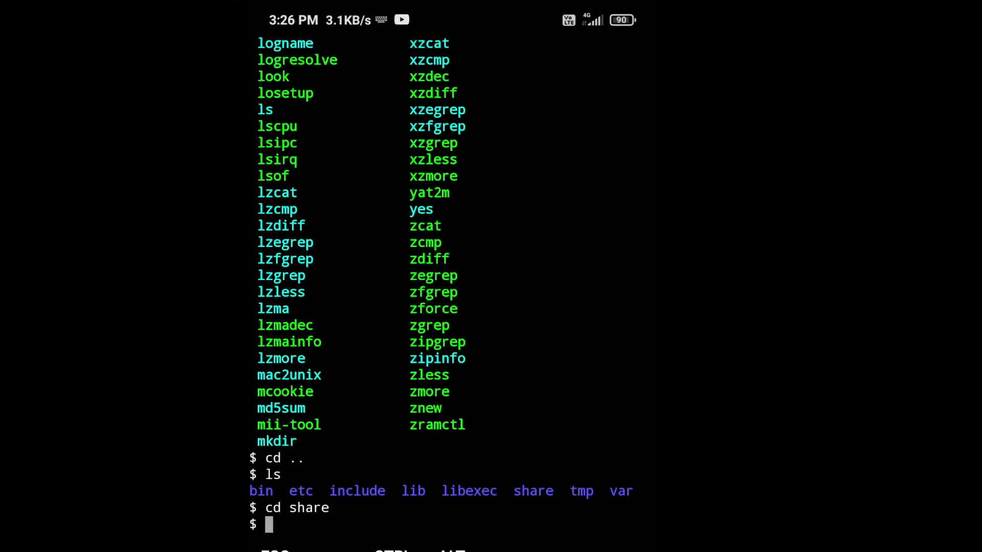
{"action": "type", "text": "ls"}
{"action": "key", "text": "Return"}
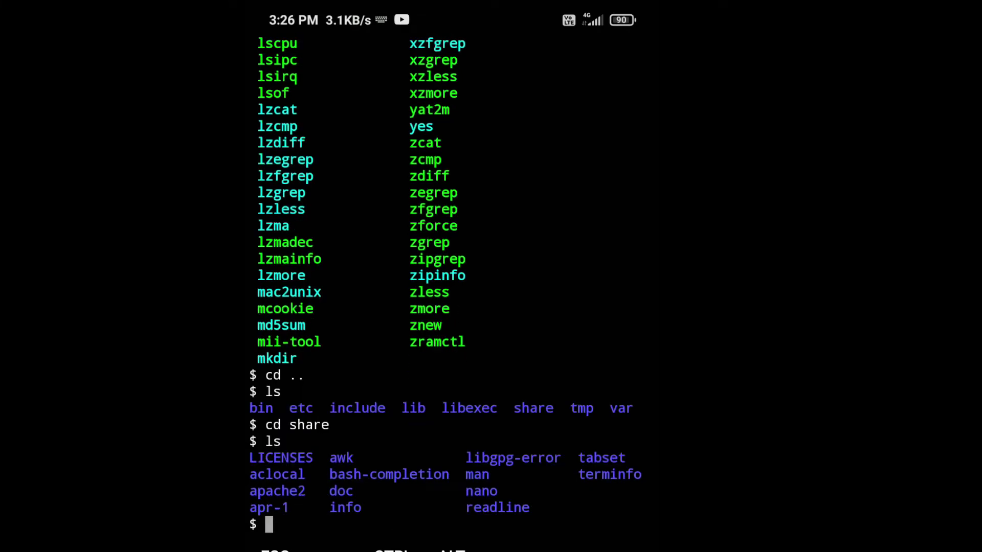
{"action": "type", "text": "cd apa"}
Descend through apache2 and default-site into htdocs, listing index.html and manual.
{"action": "key", "text": "Tab"}
{"action": "key", "text": "Return"}
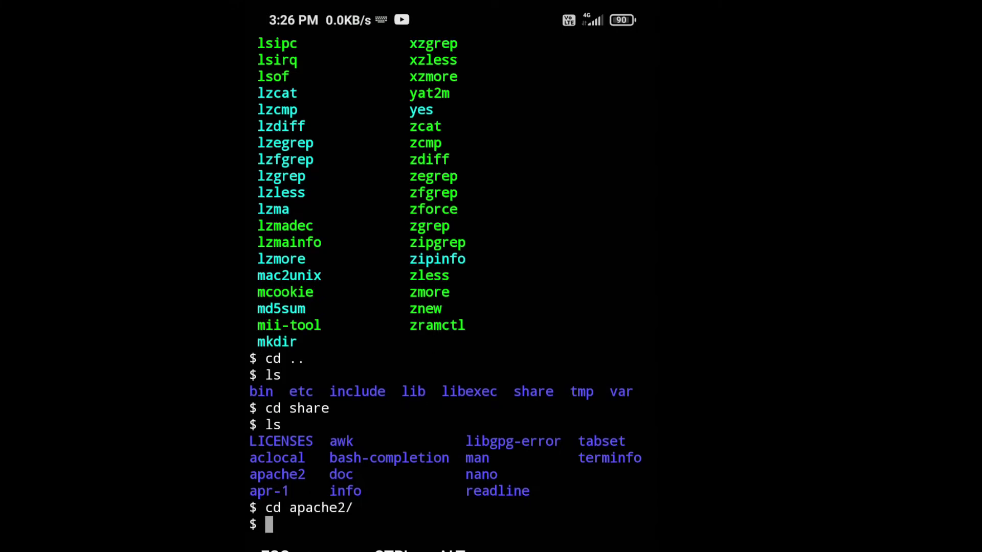
{"action": "type", "text": "ls"}
{"action": "key", "text": "Return"}
{"action": "type", "text": "cd de"}
{"action": "key", "text": "Tab"}
{"action": "key", "text": "Return"}
{"action": "type", "text": "ls"}
{"action": "key", "text": "Return"}
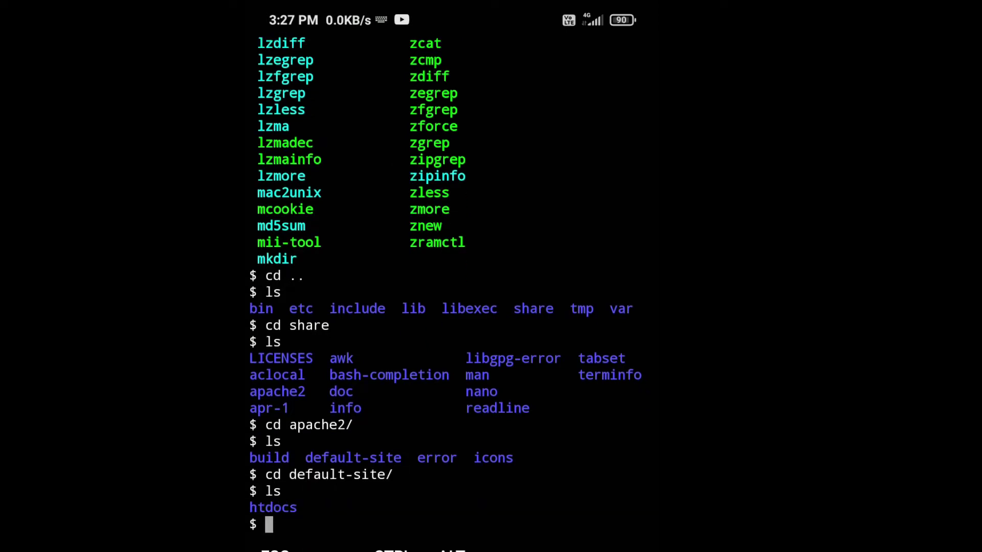
{"action": "type", "text": "cd h"}
{"action": "key", "text": "Tab"}
{"action": "key", "text": "Return"}
{"action": "type", "text": "ls"}
{"action": "key", "text": "Return"}
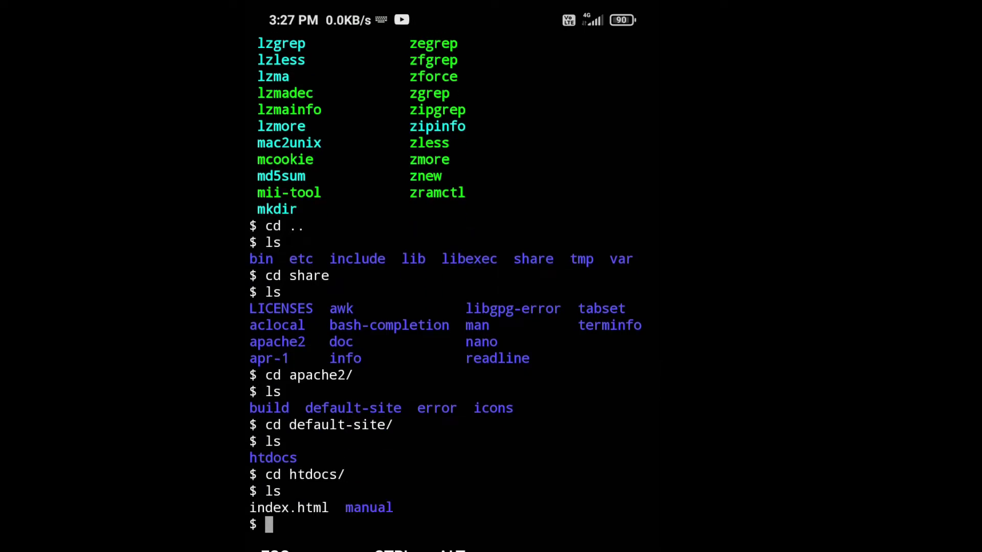
{"action": "type", "text": "rm"}
{"action": "key", "text": "BackSpace"}
{"action": "key", "text": "BackSpace"}
{"action": "type", "text": "var"}
{"action": "key", "text": "BackSpace"}
{"action": "key", "text": "BackSpace"}
{"action": "key", "text": "BackSpace"}
{"action": "type", "text": "cat inde"}
Show index.html's 'It works!' markup with cat, then delete index.html with rm.
{"action": "key", "text": "Tab"}
{"action": "key", "text": "Return"}
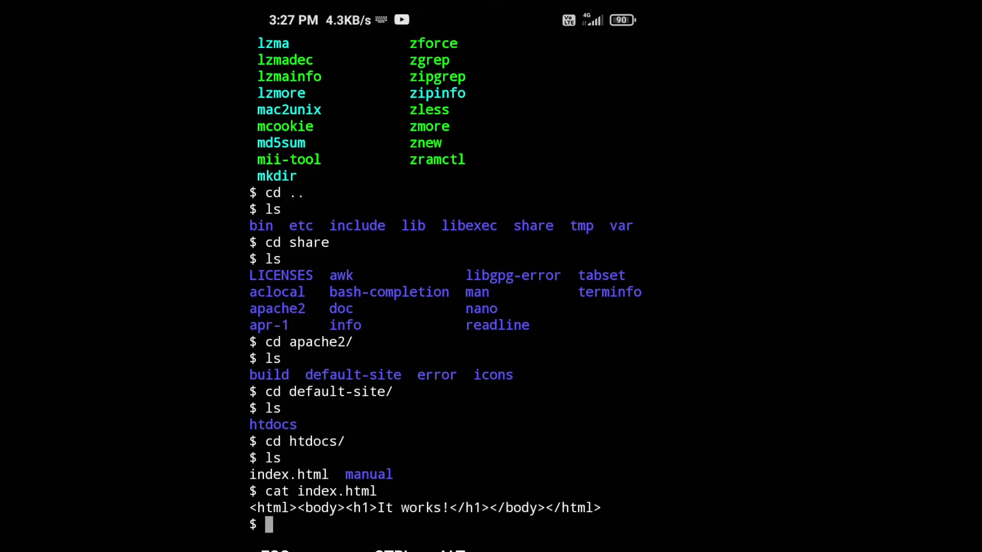
{"action": "type", "text": "rm "}
{"action": "type", "text": "infe"}
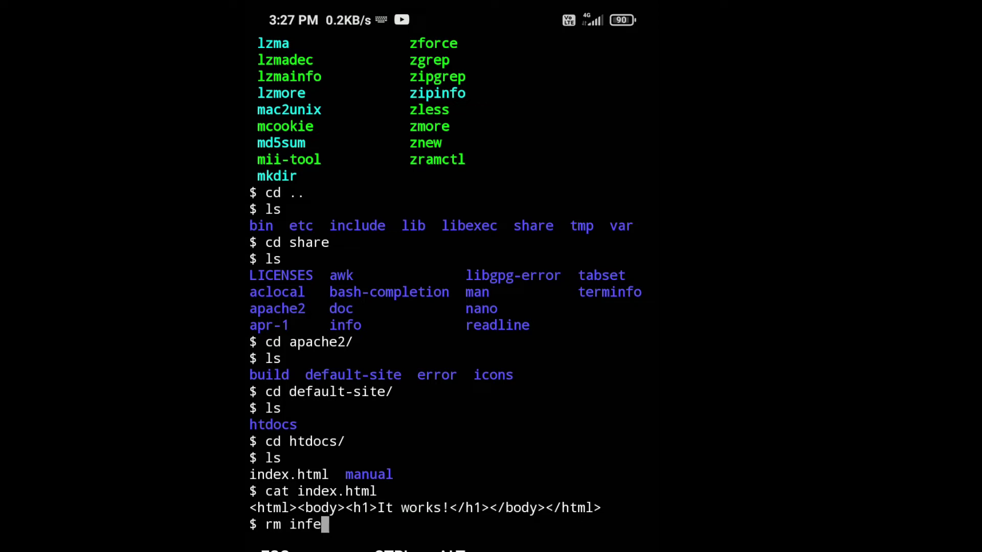
{"action": "key", "text": "BackSpace"}
{"action": "key", "text": "BackSpace"}
{"action": "type", "text": "d"}
{"action": "key", "text": "Tab"}
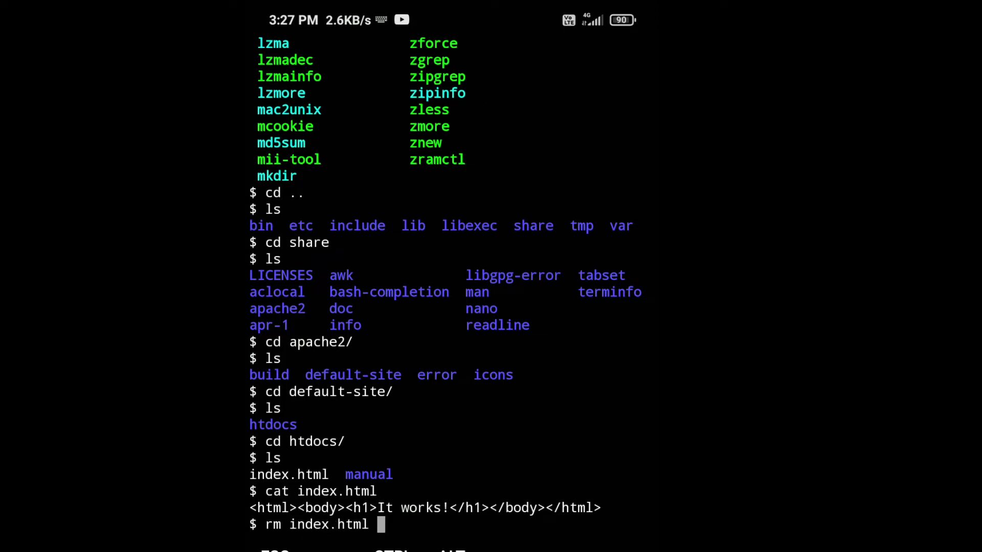
{"action": "key", "text": "Return"}
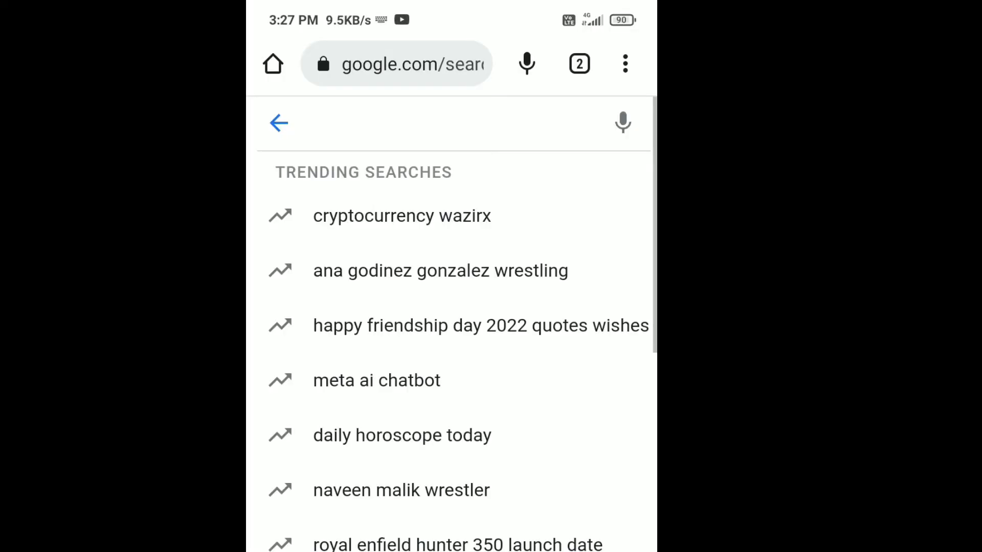
{"action": "type", "text": "toopla"}
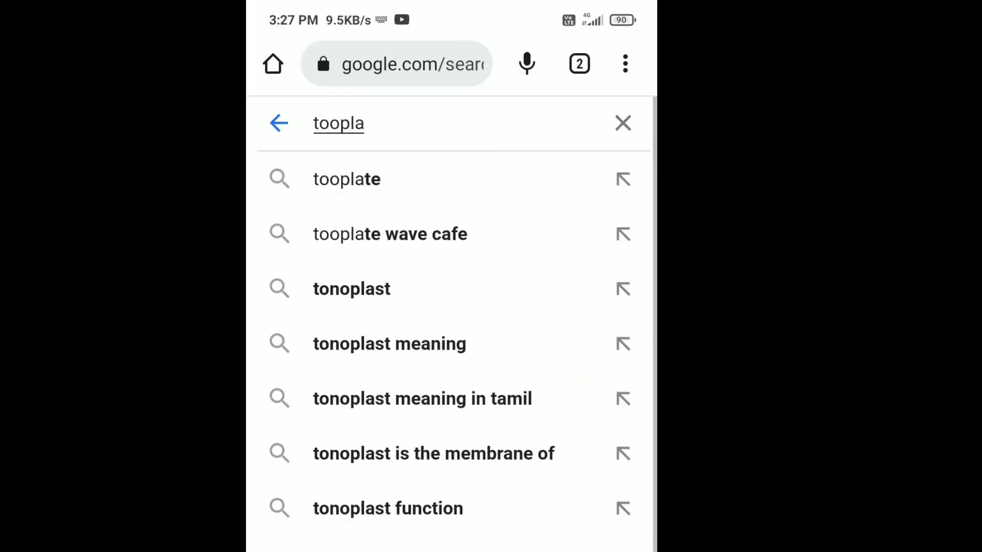
Search Google for tooplate and open the tooplate.com free HTML templates result.
{"action": "left_click", "coordinate": [347, 179]}
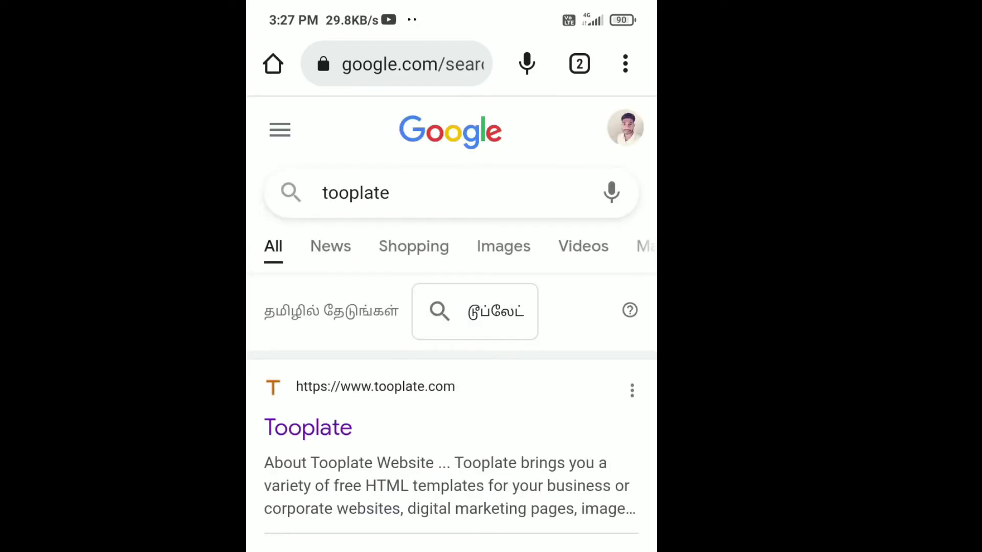
{"action": "left_click", "coordinate": [307, 427]}
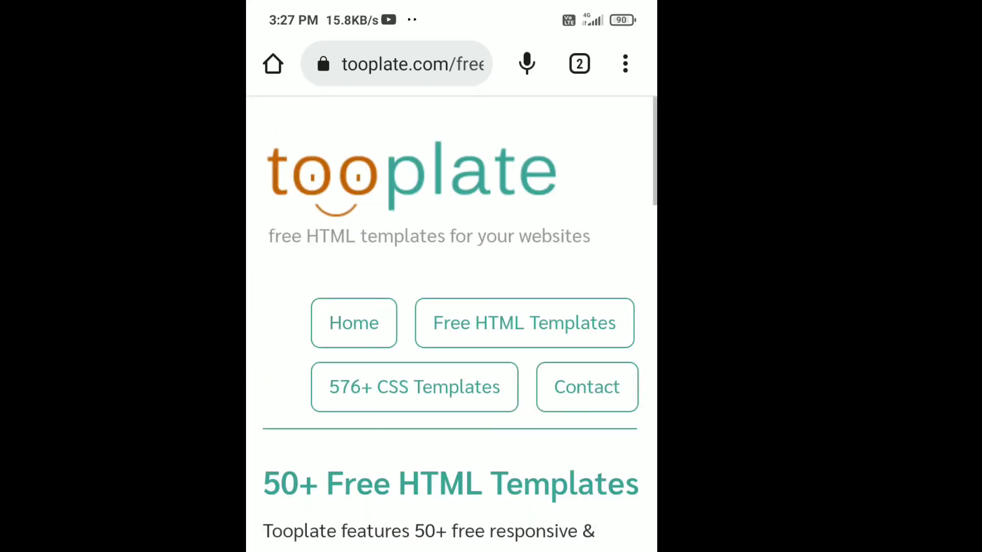
{"action": "scroll", "coordinate": [451, 319], "scroll_direction": "down", "scroll_amount": 10}
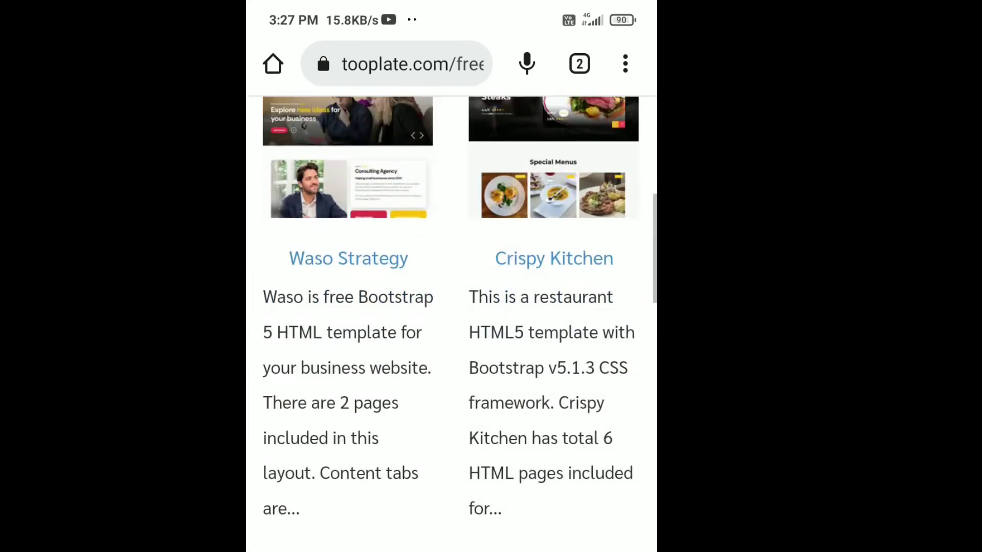
{"action": "scroll", "coordinate": [451, 319], "scroll_direction": "down", "scroll_amount": 3}
{"action": "scroll", "coordinate": [451, 319], "scroll_direction": "down", "scroll_amount": 3}
{"action": "scroll", "coordinate": [451, 319], "scroll_direction": "down", "scroll_amount": 2}
{"action": "scroll", "coordinate": [451, 319], "scroll_direction": "down", "scroll_amount": 6}
{"action": "scroll", "coordinate": [451, 318], "scroll_direction": "down", "scroll_amount": 2}
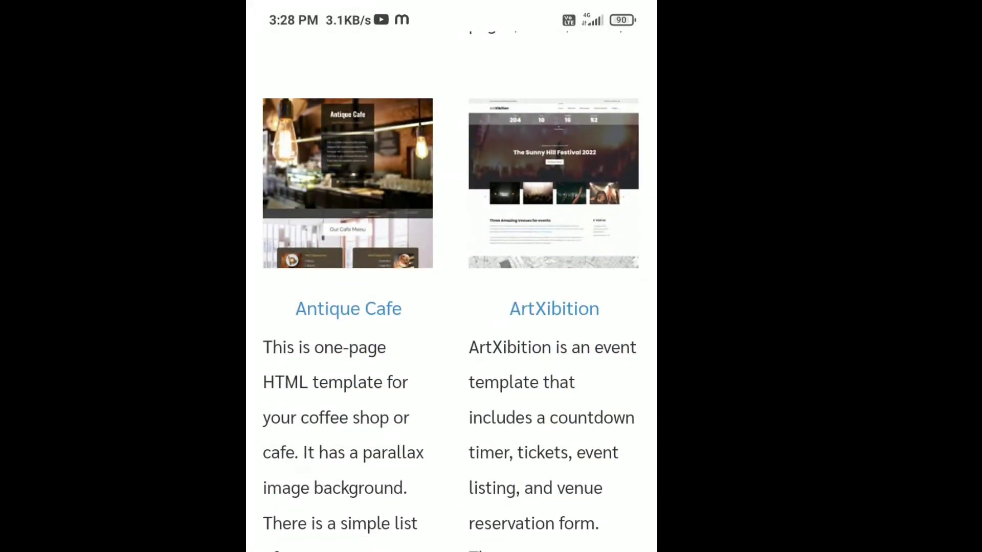
Open the Antique Cafe template page and copy its Download link address.
{"action": "left_click", "coordinate": [347, 183]}
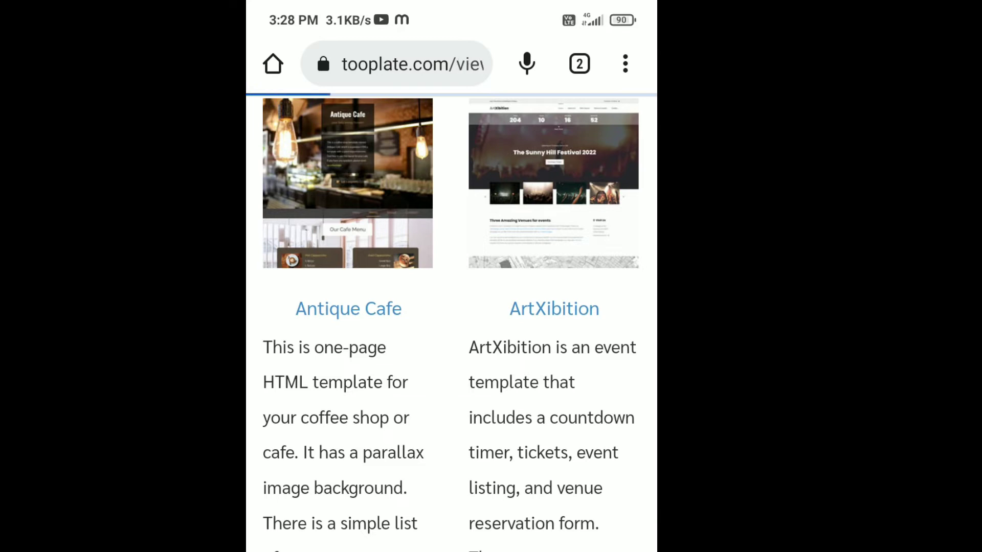
{"action": "scroll", "coordinate": [451, 323], "scroll_direction": "down", "scroll_amount": 5}
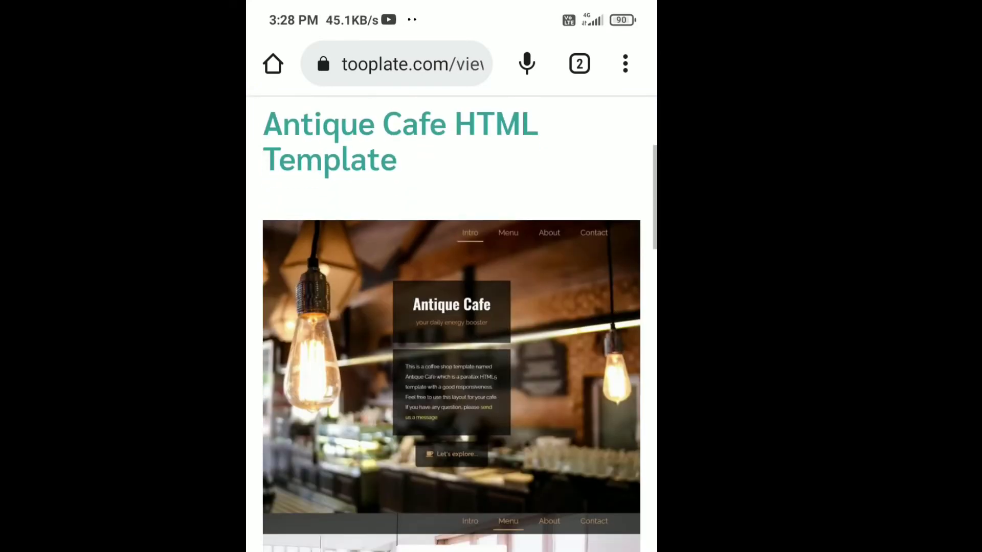
{"action": "scroll", "coordinate": [451, 322], "scroll_direction": "down", "scroll_amount": 5}
{"action": "scroll", "coordinate": [450, 323], "scroll_direction": "down", "scroll_amount": 10}
{"action": "scroll", "coordinate": [452, 322], "scroll_direction": "down", "scroll_amount": 5}
{"action": "scroll", "coordinate": [452, 322], "scroll_direction": "down", "scroll_amount": 5}
{"action": "scroll", "coordinate": [451, 322], "scroll_direction": "down", "scroll_amount": 5}
{"action": "scroll", "coordinate": [451, 323], "scroll_direction": "up", "scroll_amount": 3}
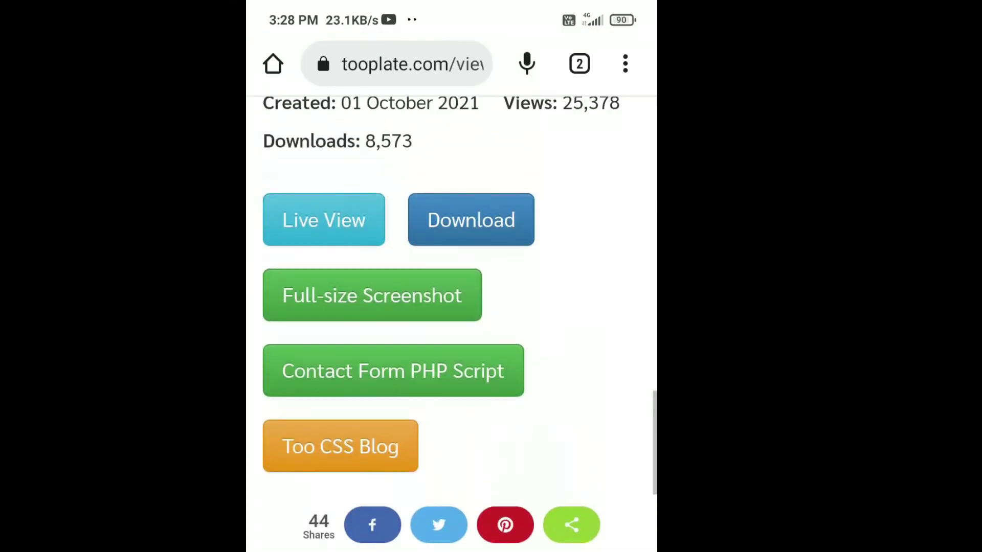
{"action": "left_click", "coordinate": [471, 294]}
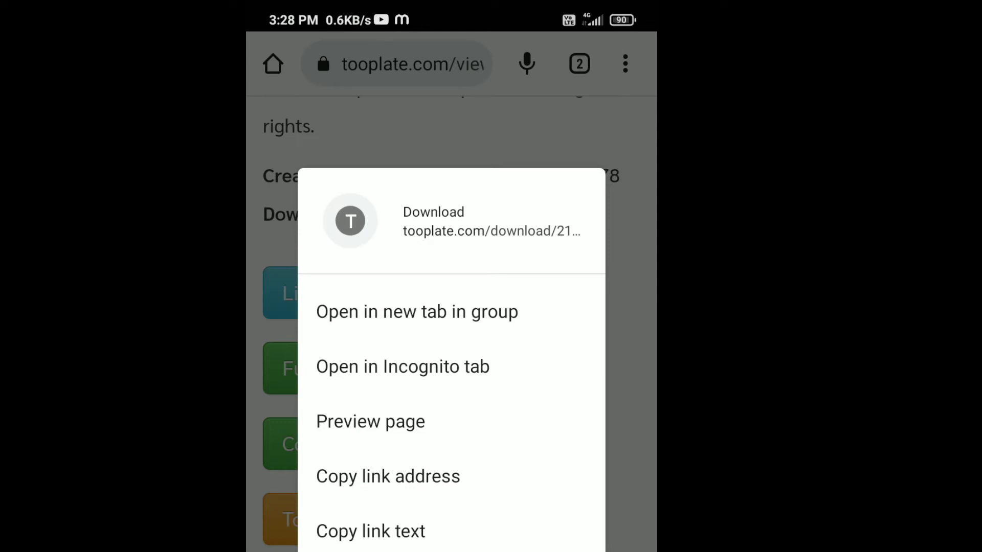
{"action": "left_click", "coordinate": [388, 477]}
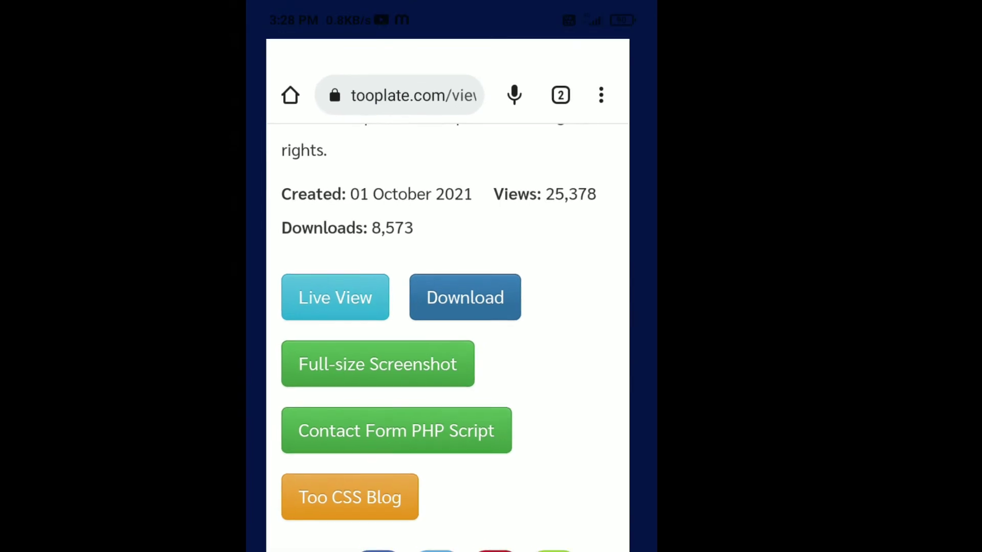
Back in Termux, run wget on the pasted Tooplate link plus /2126_antique_cafe.zip.
{"action": "left_click_drag", "start_coordinate": [447, 548], "coordinate": [448, 346]}
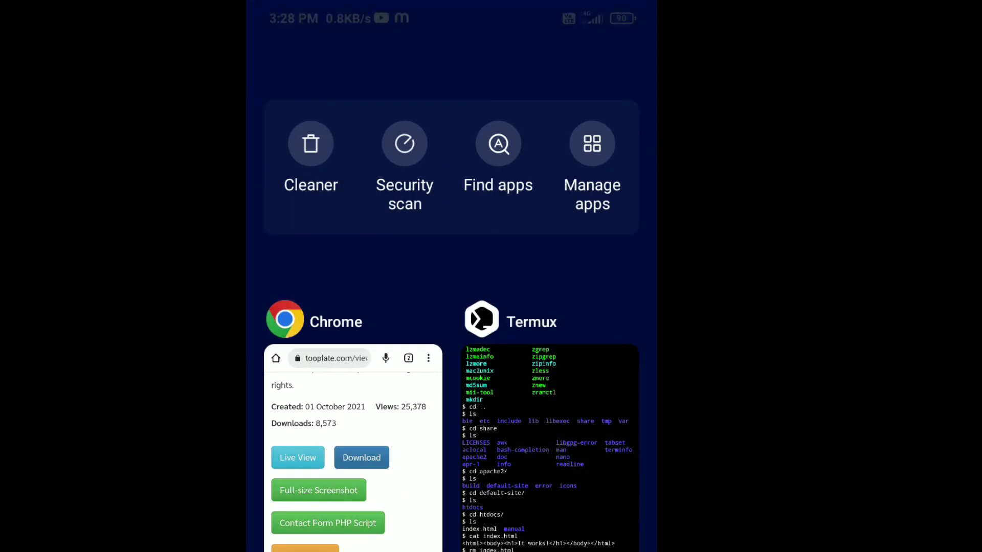
{"action": "left_click", "coordinate": [548, 438]}
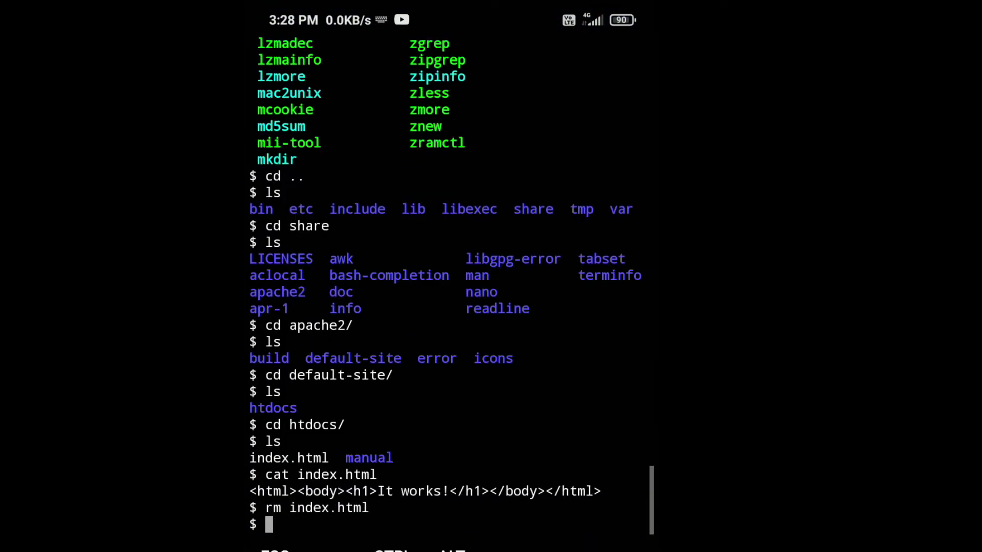
{"action": "type", "text": "wh"}
{"action": "key", "text": "BackSpace"}
{"action": "type", "text": "get"}
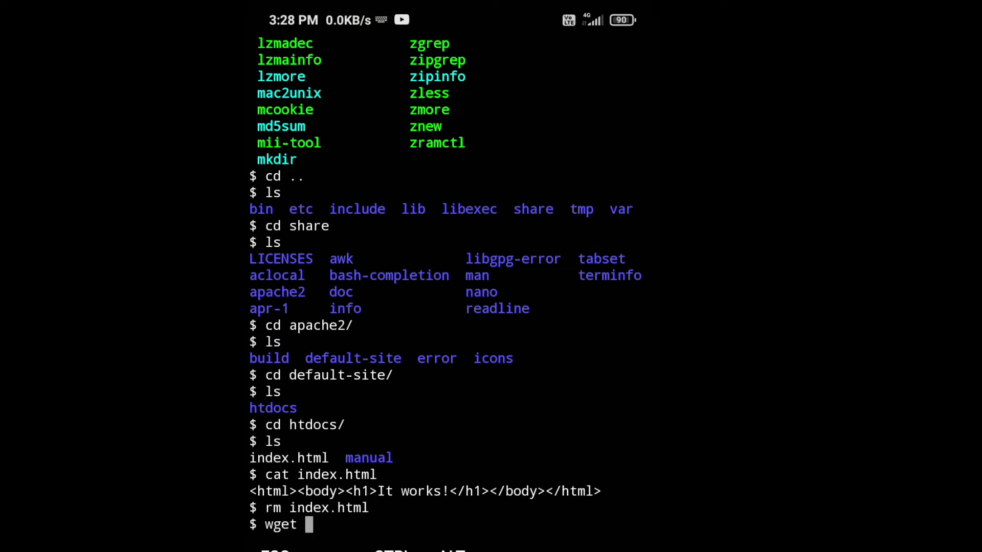
{"action": "left_click", "coordinate": [460, 525]}
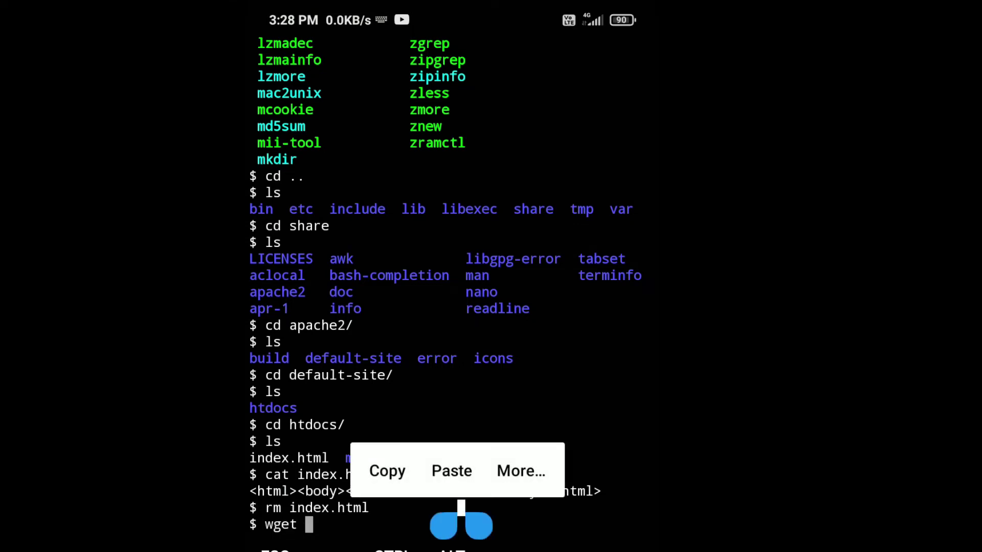
{"action": "left_click", "coordinate": [450, 471]}
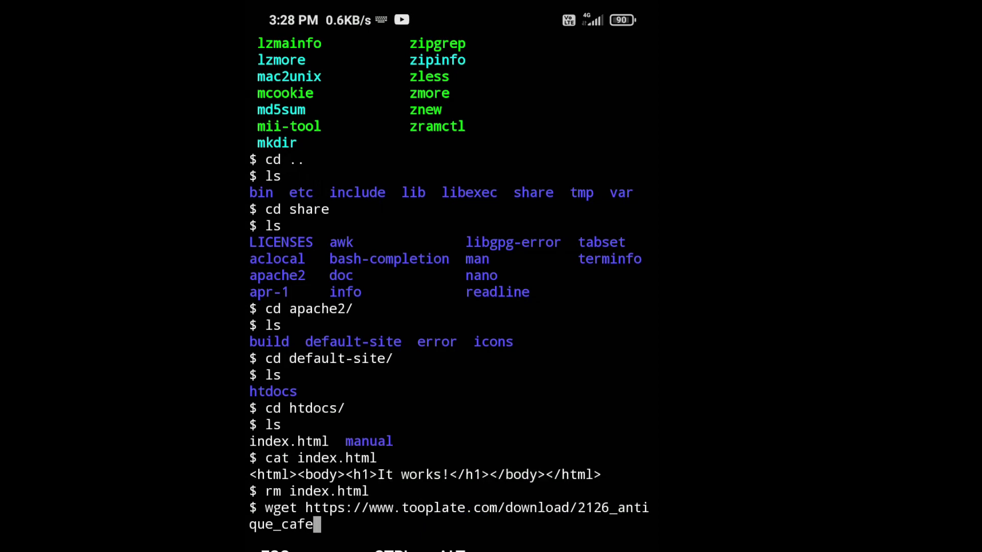
{"action": "type", "text": "/212"}
{"action": "type", "text": "6"}
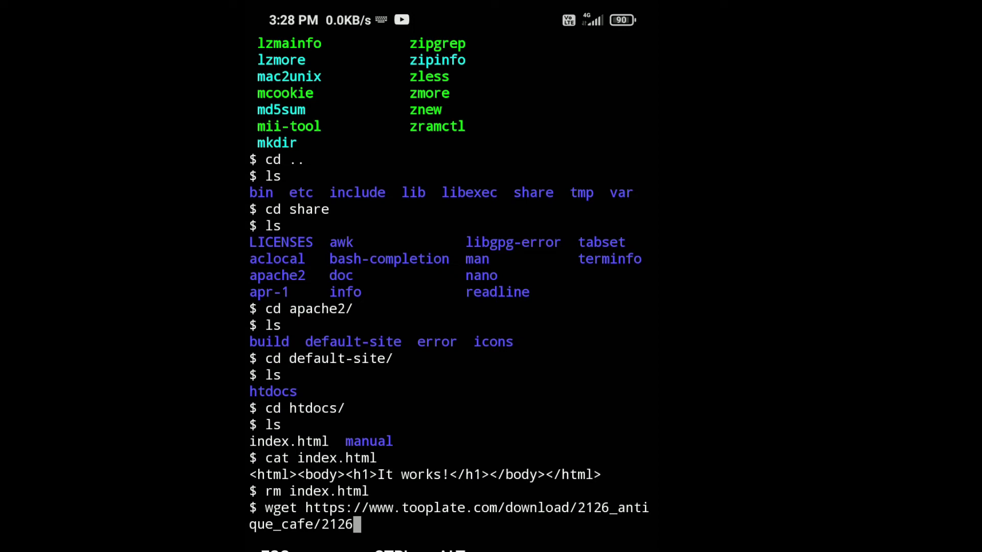
{"action": "type", "text": "_anti"}
{"action": "type", "text": "que"}
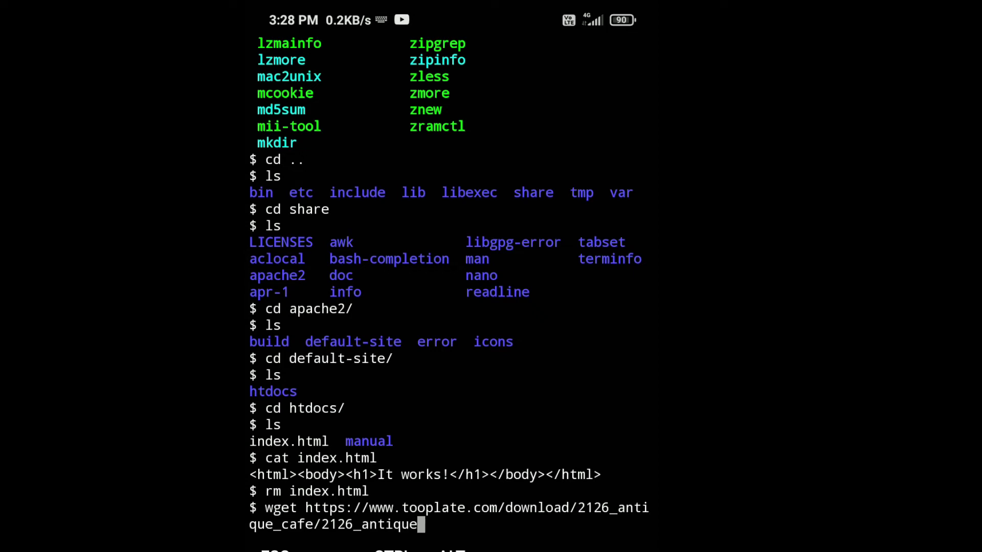
{"action": "type", "text": "_"}
{"action": "type", "text": "cafw"}
{"action": "key", "text": "BackSpace"}
{"action": "type", "text": "e.zip"}
{"action": "key", "text": "Return"}
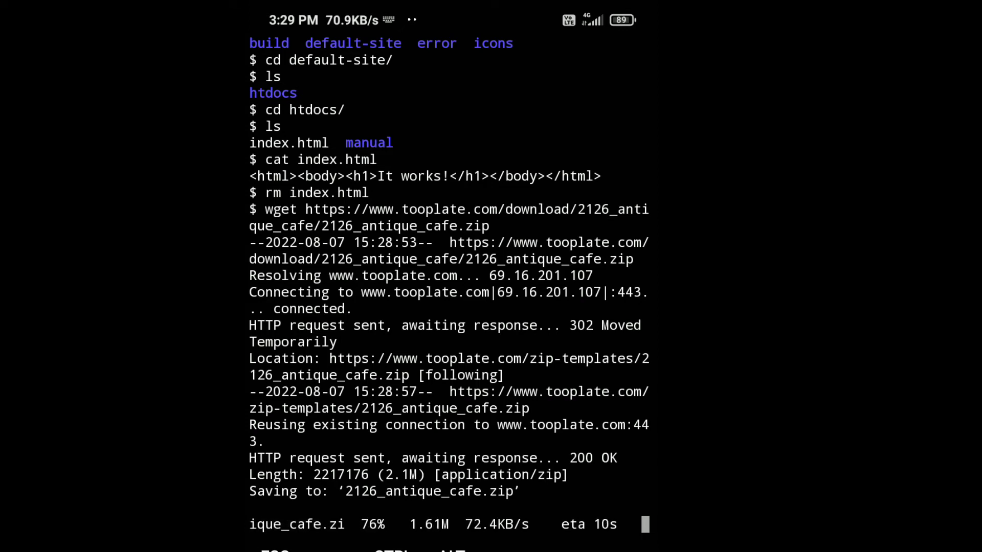
{"action": "type", "text": "ls"}
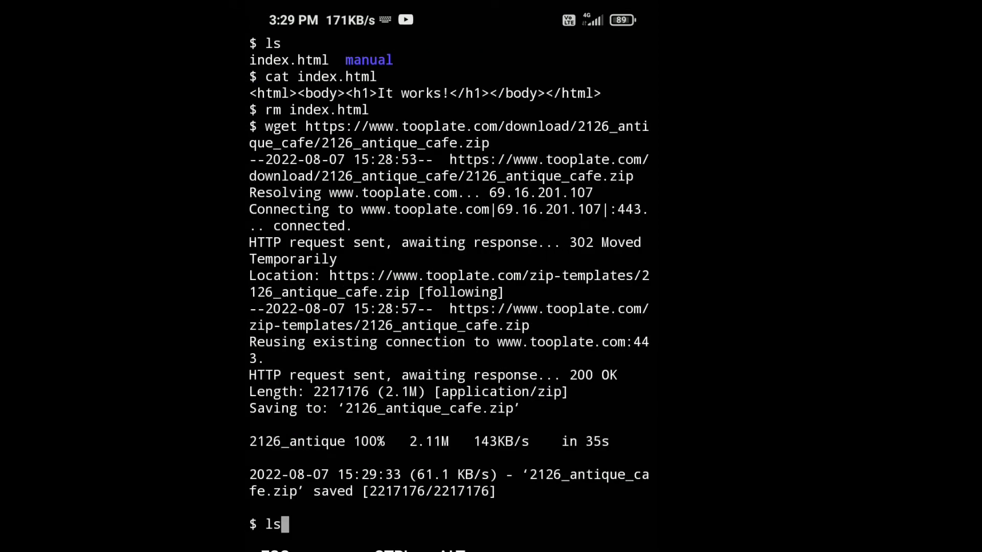
List htdocs, unzip 2126_antique_cafe.zip, and list the extracted result.
{"action": "key", "text": "Return"}
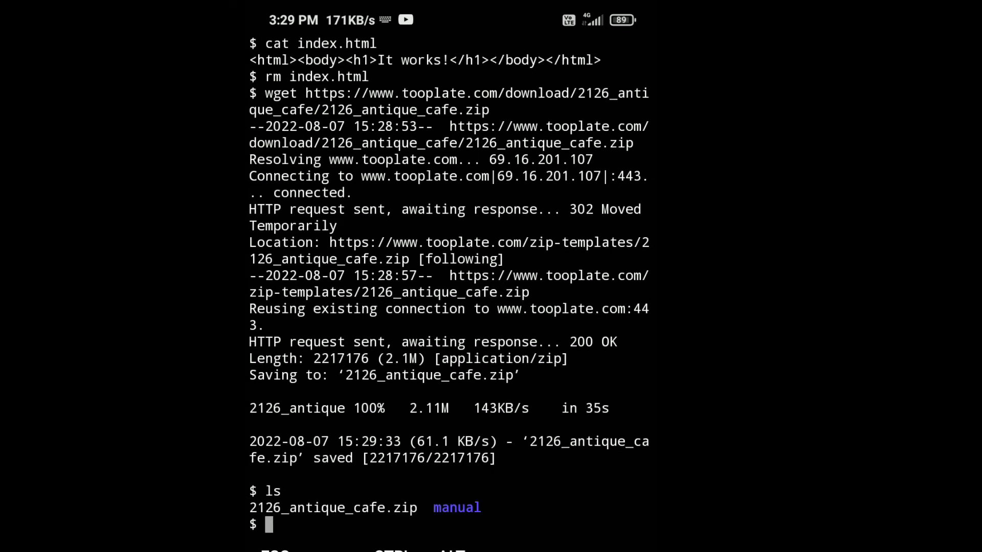
{"action": "type", "text": "unzip 21"}
{"action": "key", "text": "Tab"}
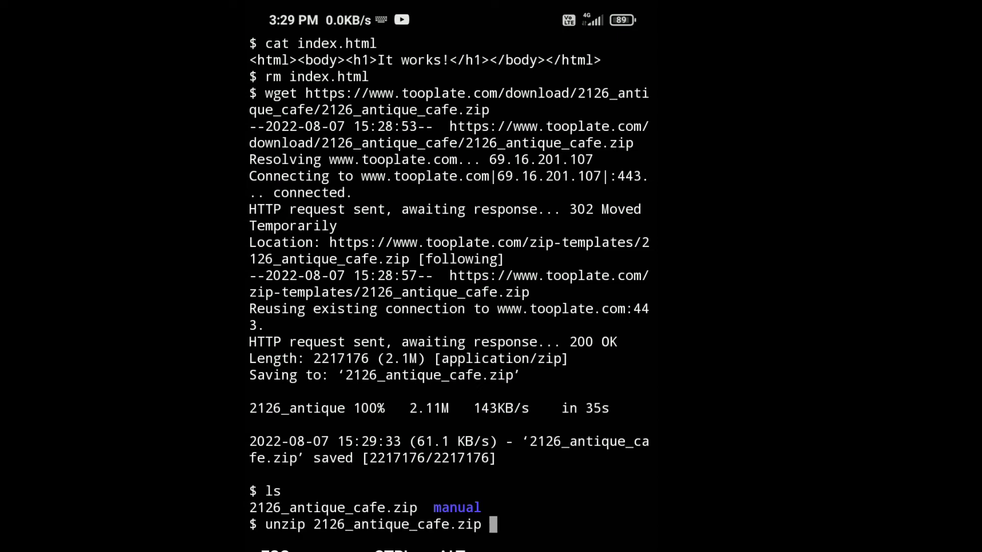
{"action": "key", "text": "Return"}
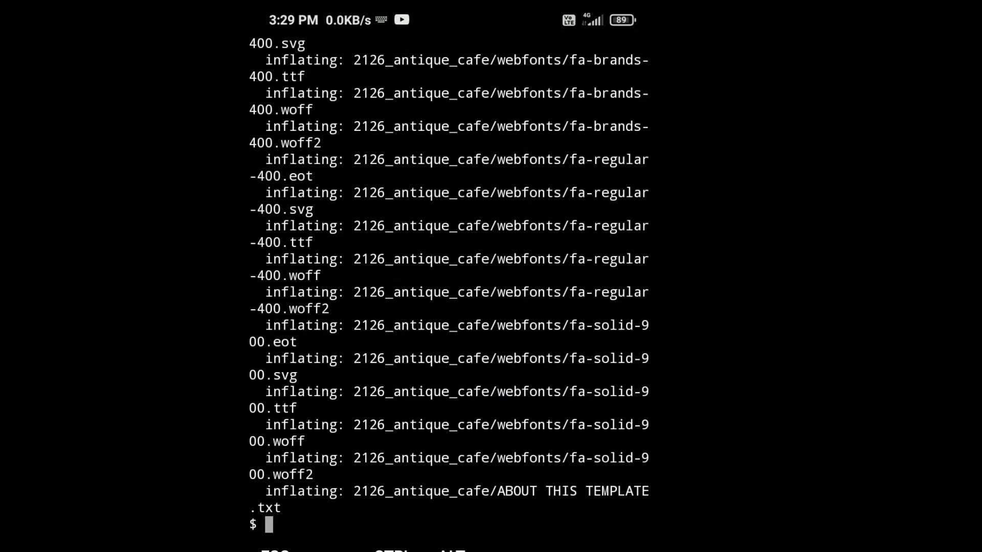
{"action": "type", "text": "ls"}
{"action": "key", "text": "Return"}
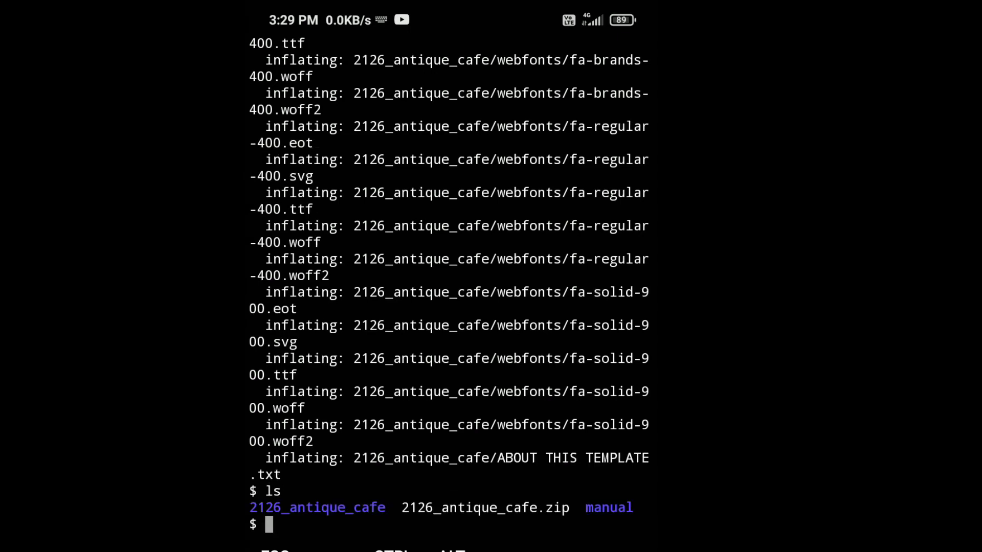
{"action": "type", "text": "rm "}
{"action": "type", "text": "-rf"}
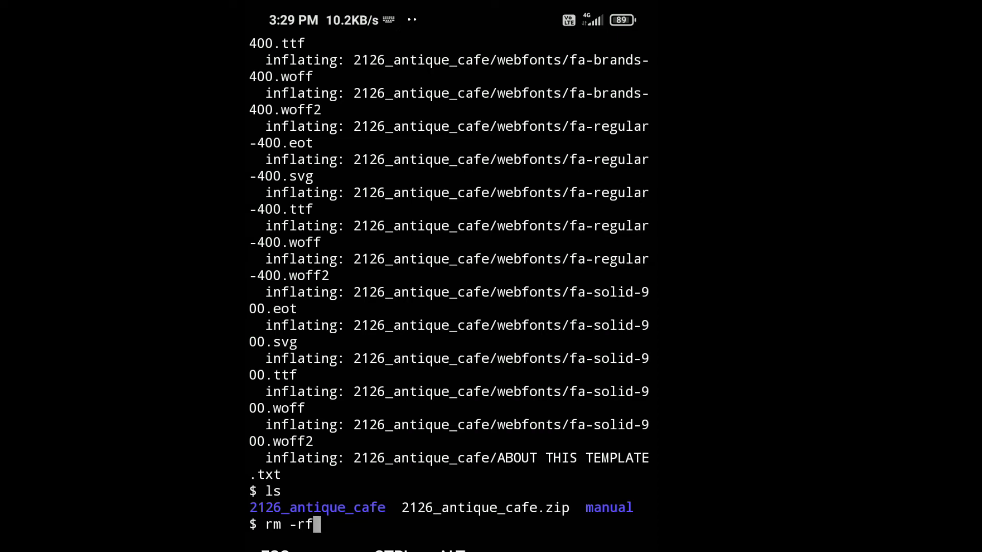
Remove the zip with rm -r and mv 2126_antique_cafe/* into htdocs.
{"action": "key", "text": "BackSpace"}
{"action": "type", "text": "21"}
{"action": "key", "text": "Tab"}
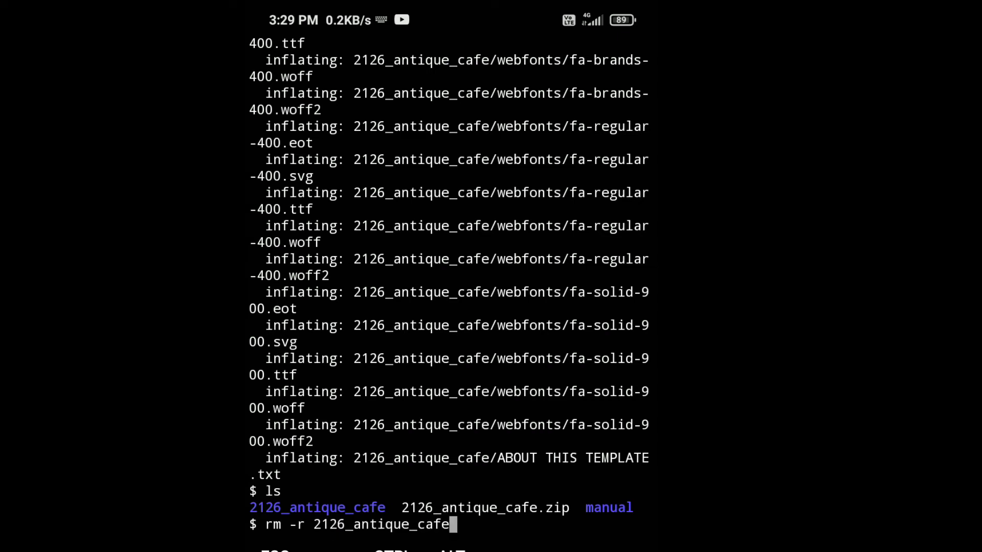
{"action": "type", "text": ".z"}
{"action": "key", "text": "Tab"}
{"action": "key", "text": "Return"}
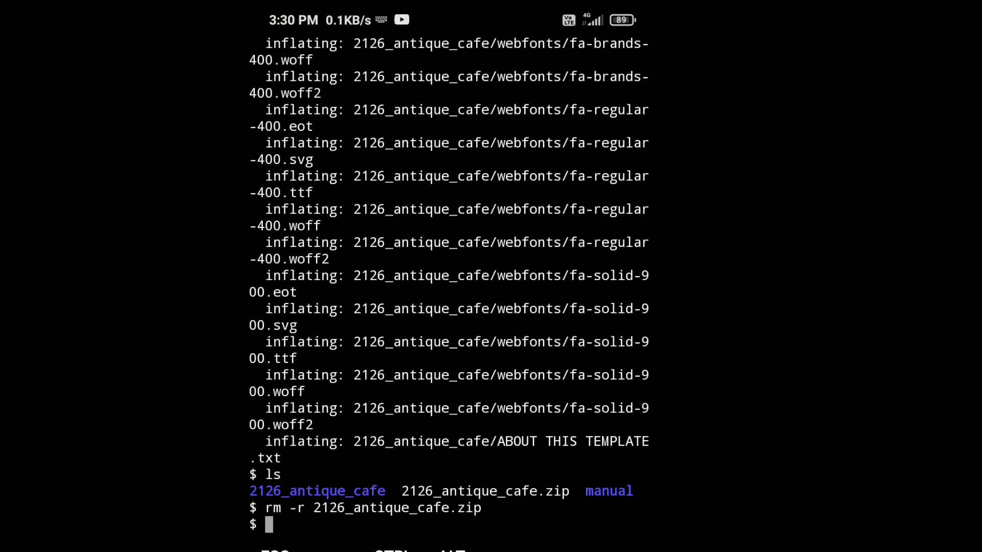
{"action": "type", "text": "mv "}
{"action": "type", "text": "212"}
{"action": "key", "text": "Tab"}
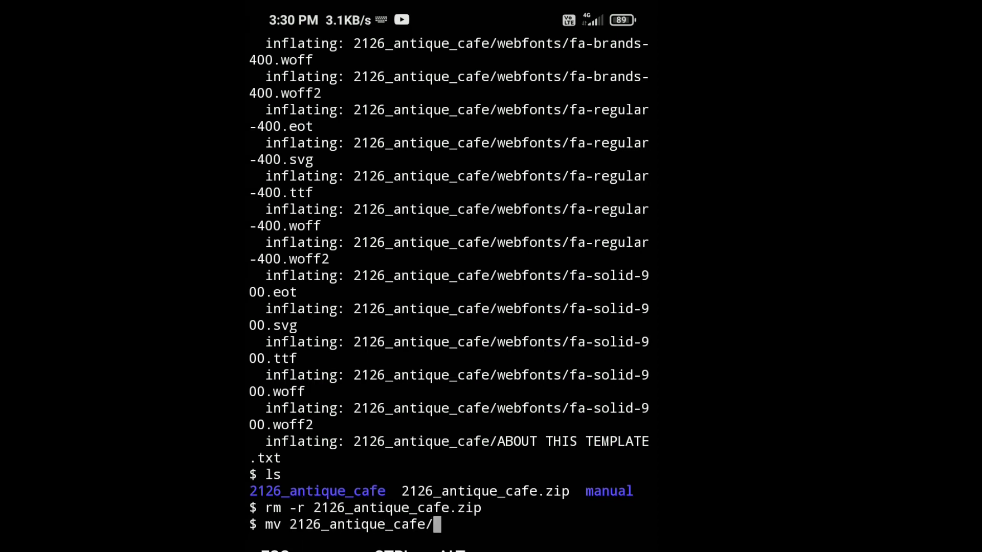
{"action": "type", "text": "* ."}
{"action": "key", "text": "Return"}
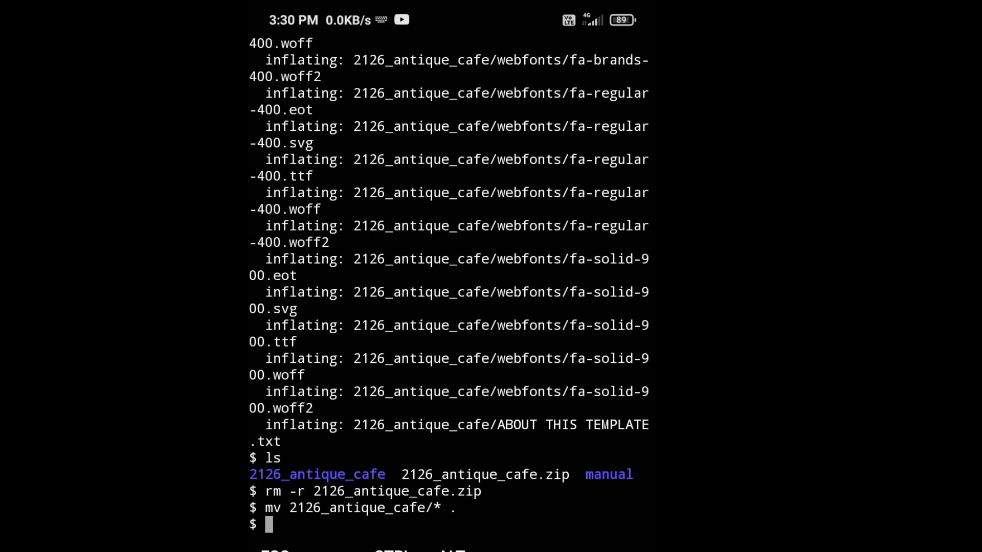
{"action": "type", "text": "ls"}
List the template files in htdocs, then go up three folders with ls after each.
{"action": "key", "text": "Return"}
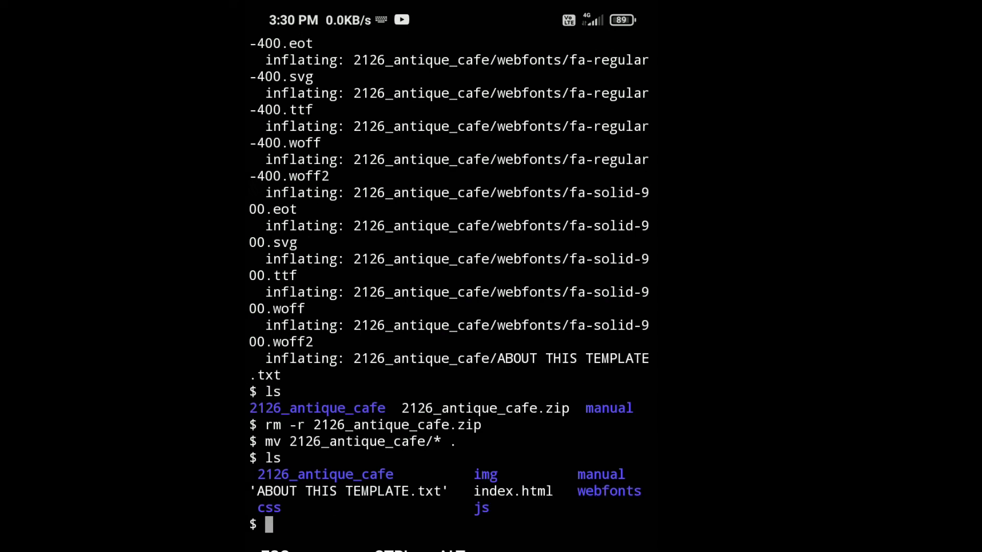
{"action": "type", "text": "cd .."}
{"action": "key", "text": "Return"}
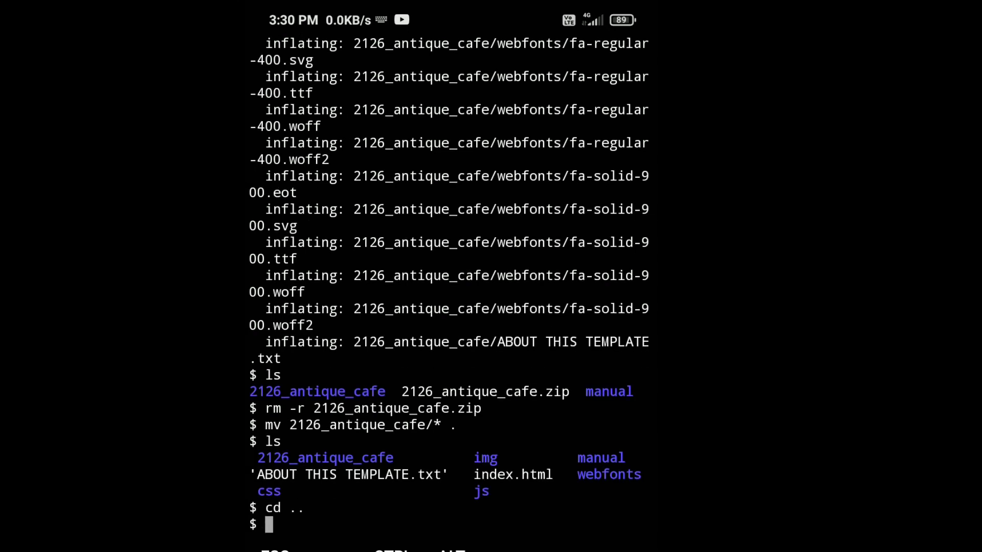
{"action": "type", "text": "ls"}
{"action": "key", "text": "Return"}
{"action": "type", "text": "cd"}
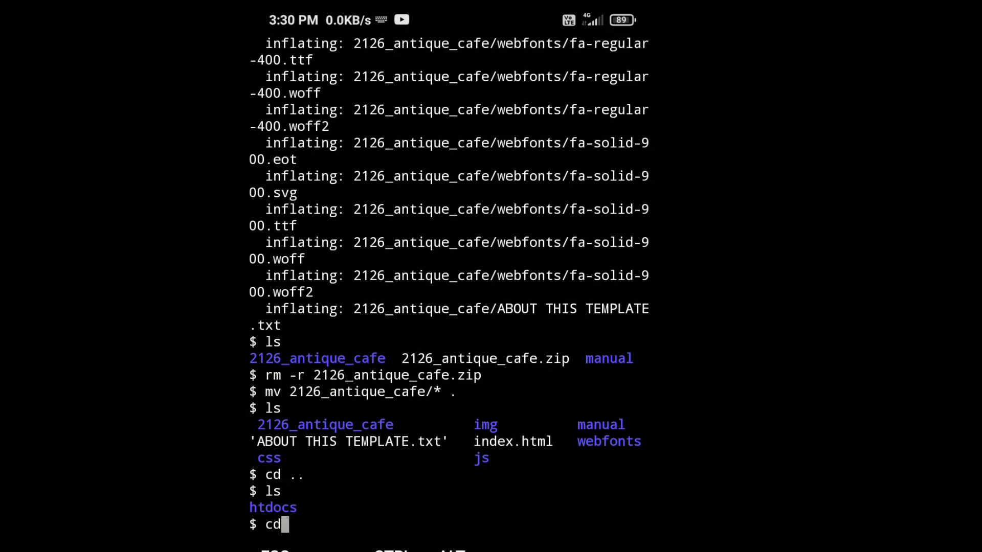
{"action": "type", "text": " .."}
{"action": "key", "text": "Return"}
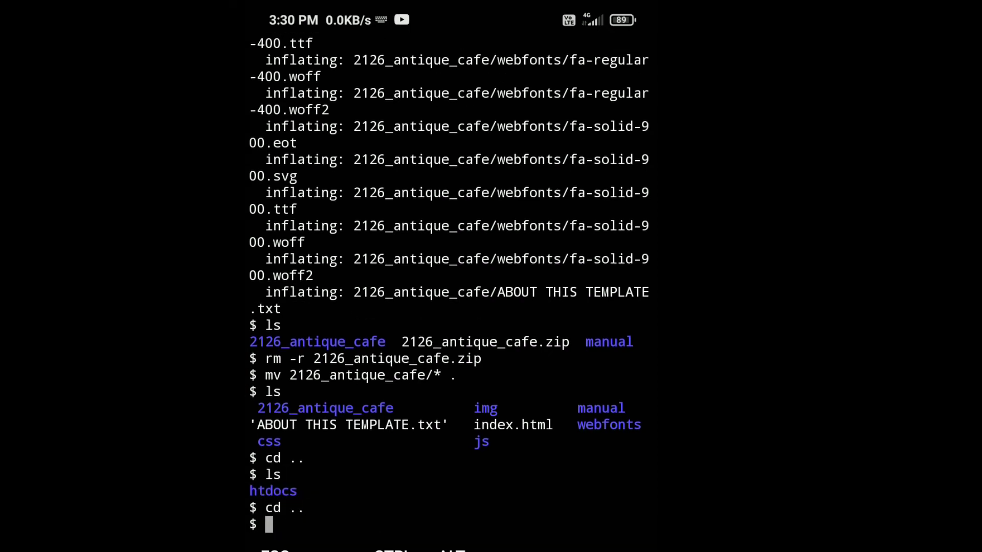
{"action": "type", "text": "ls"}
{"action": "key", "text": "Return"}
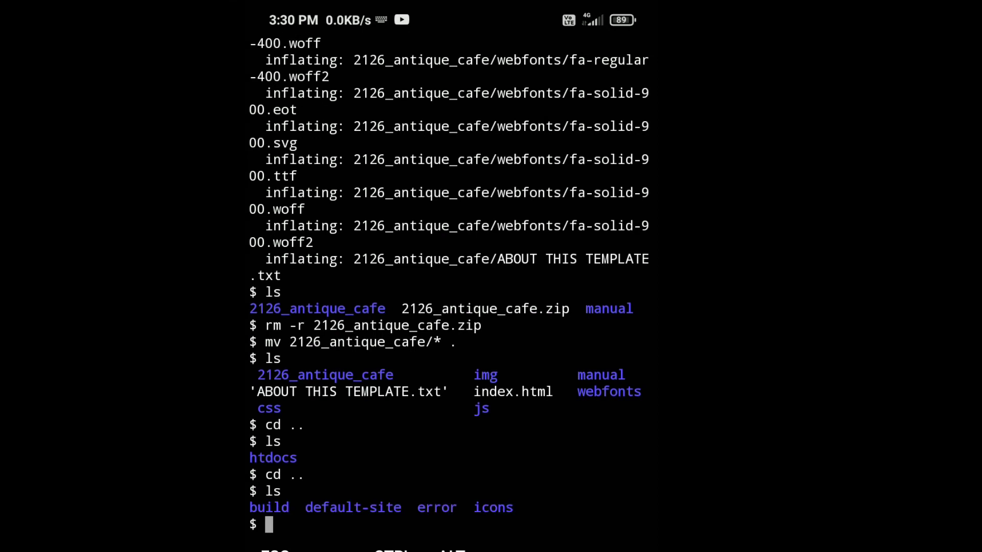
{"action": "type", "text": "cd .."}
{"action": "key", "text": "Return"}
{"action": "type", "text": "ls"}
{"action": "key", "text": "Return"}
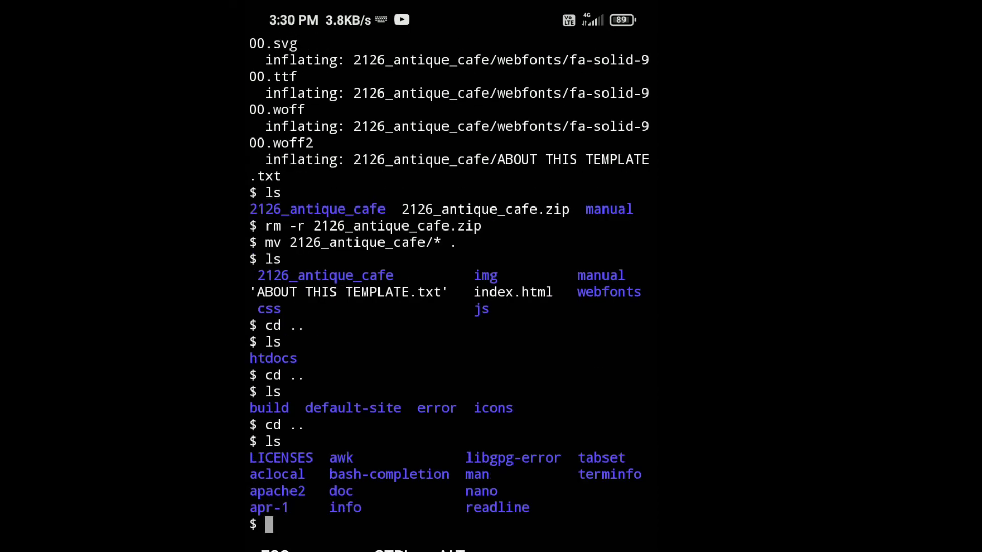
{"action": "type", "text": "cdd"}
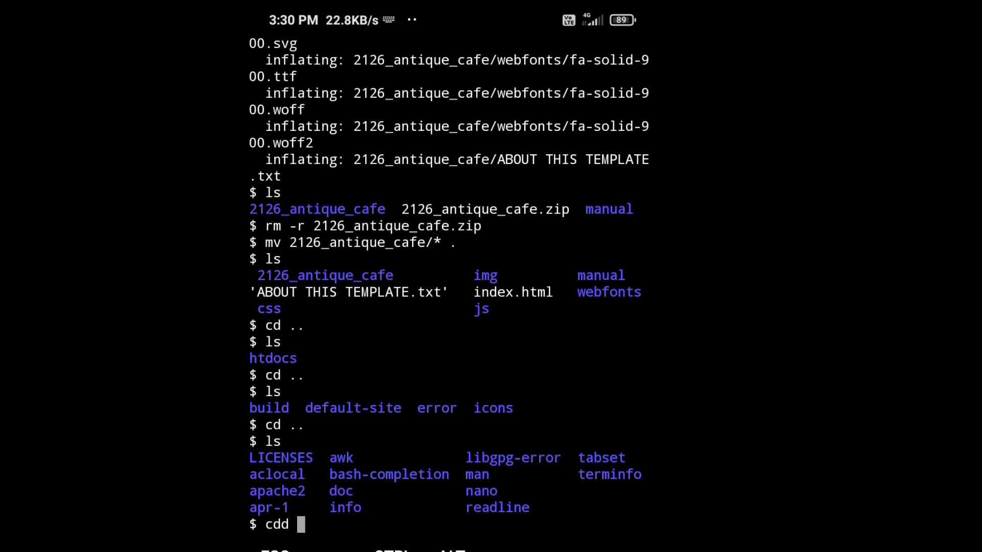
Go up once more, enter bin, and run apachectl -k restart.
{"action": "key", "text": "BackSpace"}
{"action": "key", "text": "BackSpace"}
{"action": "type", "text": ".."}
{"action": "key", "text": "Return"}
{"action": "type", "text": "ls"}
{"action": "key", "text": "Return"}
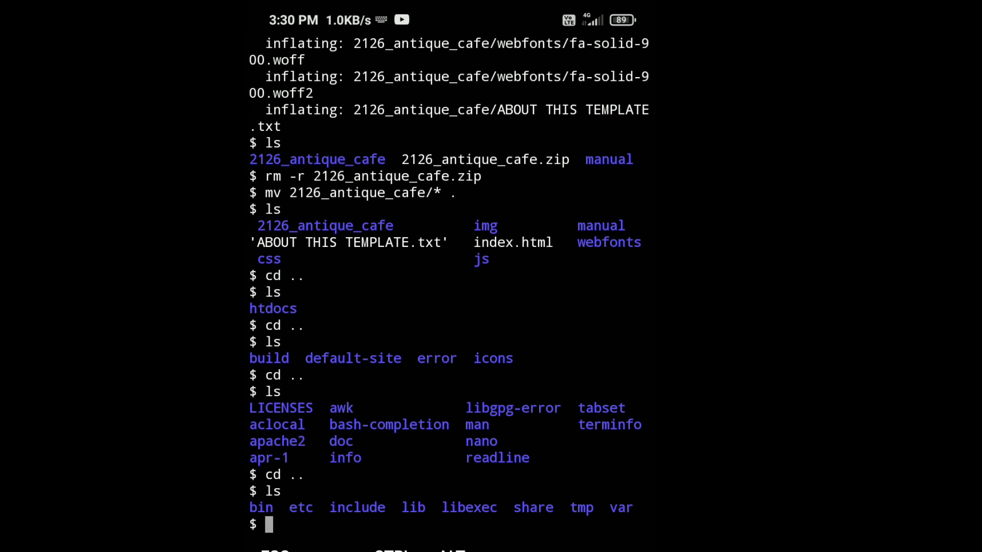
{"action": "type", "text": "cd bin"}
{"action": "key", "text": "Return"}
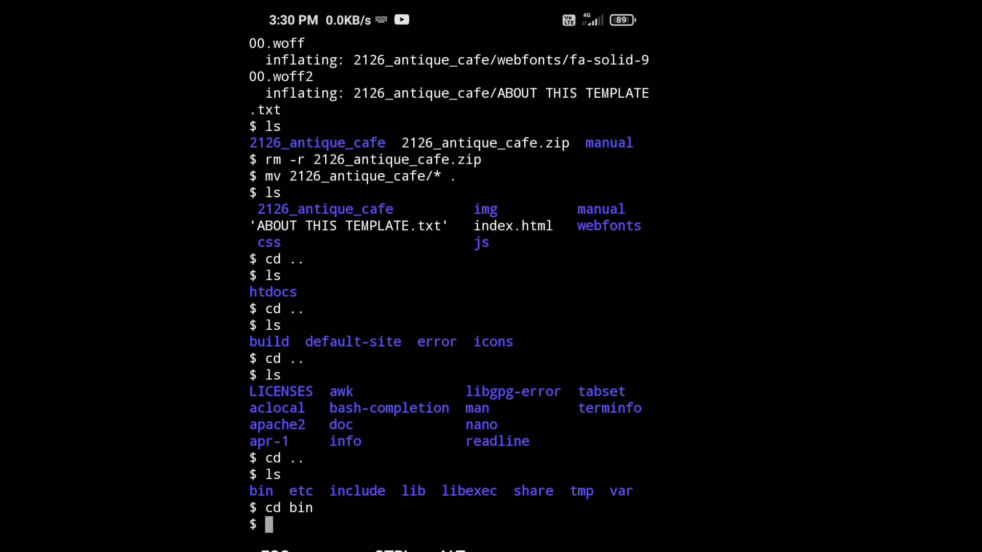
{"action": "type", "text": "apache"}
{"action": "key", "text": "Tab"}
{"action": "type", "text": "-k restart"}
{"action": "key", "text": "Return"}
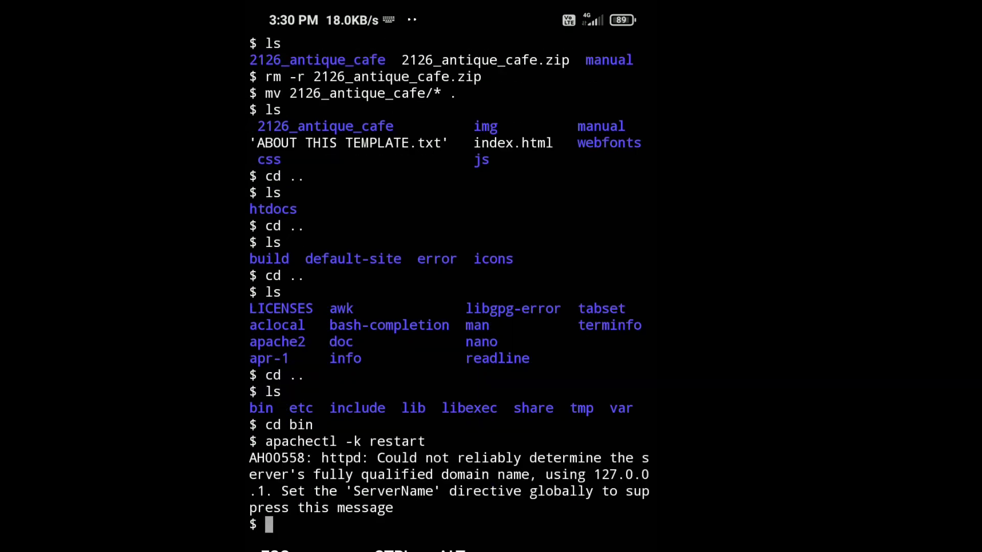
Switch to Chrome and close the Antique Cafe tab from the tab switcher.
{"action": "left_click_drag", "start_coordinate": [451, 549], "coordinate": [451, 307]}
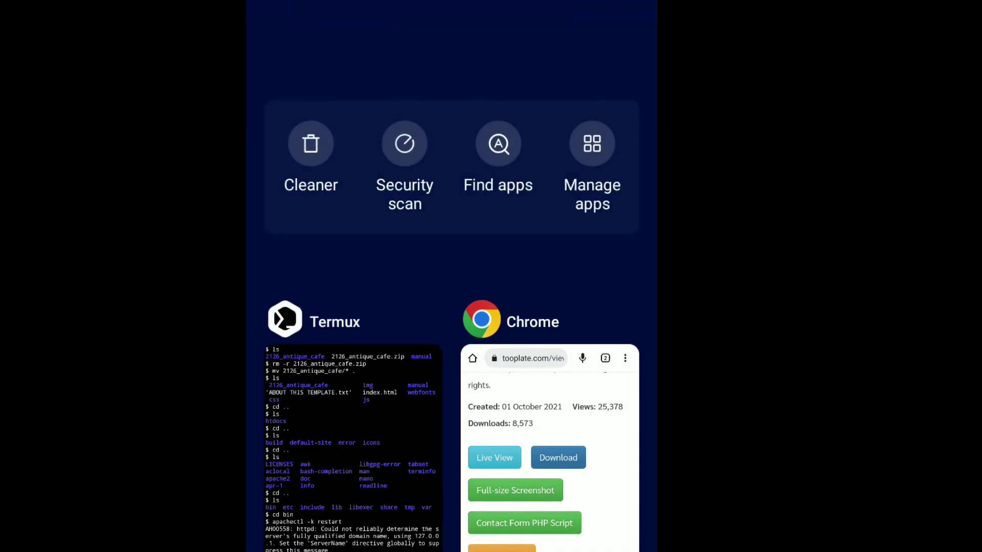
{"action": "left_click", "coordinate": [549, 445]}
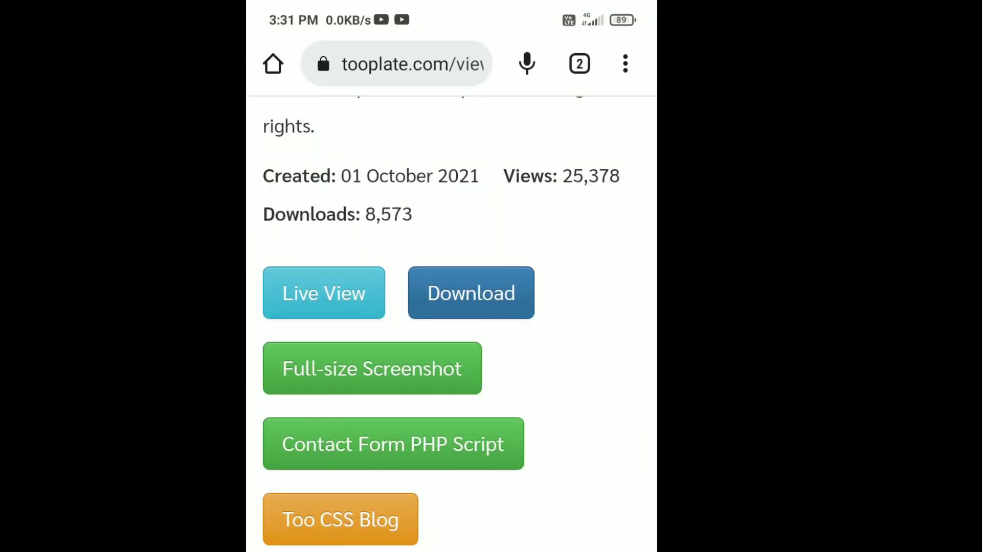
{"action": "left_click", "coordinate": [580, 64]}
{"action": "left_click", "coordinate": [616, 127]}
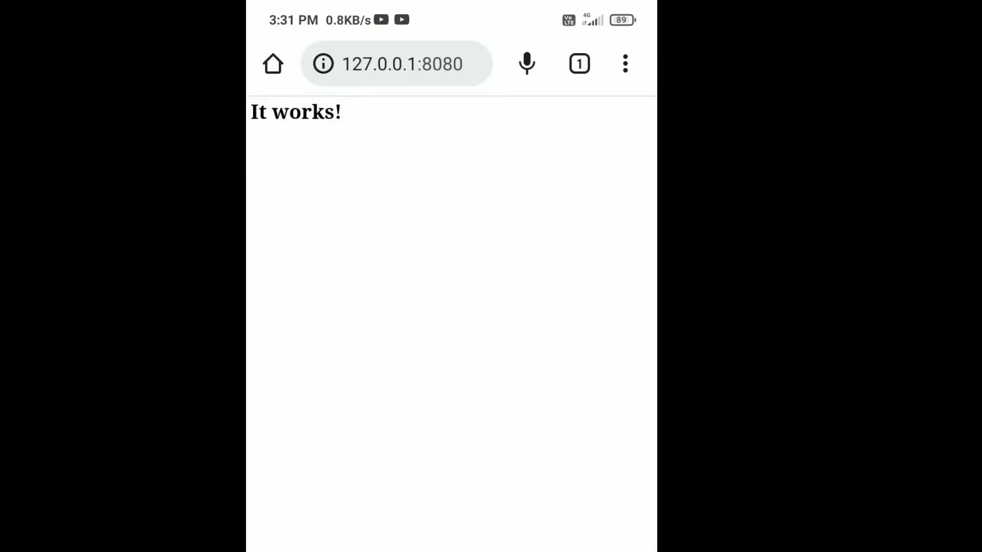
{"action": "scroll", "coordinate": [452, 307], "scroll_direction": "up", "scroll_amount": 3}
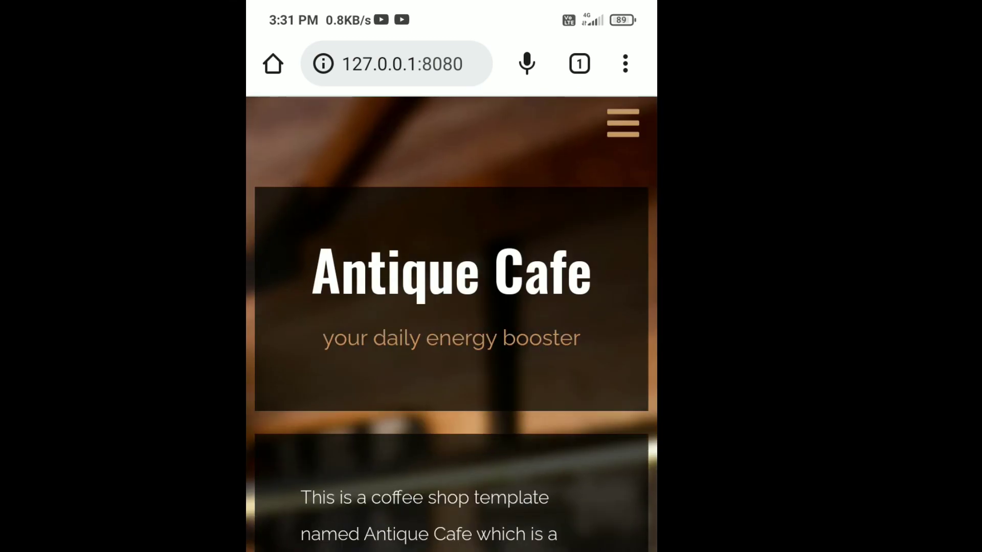
{"action": "scroll", "coordinate": [452, 325], "scroll_direction": "down", "scroll_amount": 10}
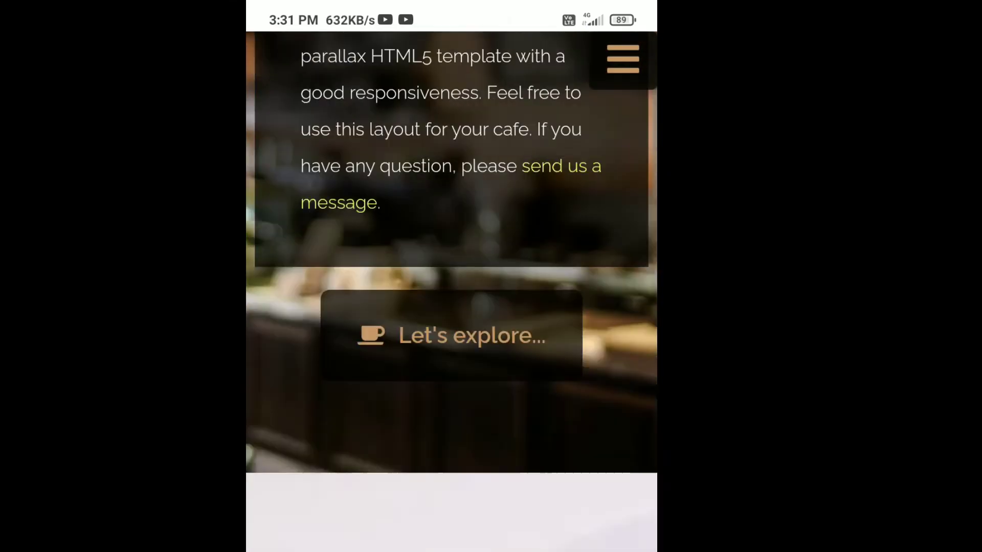
{"action": "scroll", "coordinate": [452, 307], "scroll_direction": "down", "scroll_amount": 5}
{"action": "scroll", "coordinate": [451, 307], "scroll_direction": "down", "scroll_amount": 5}
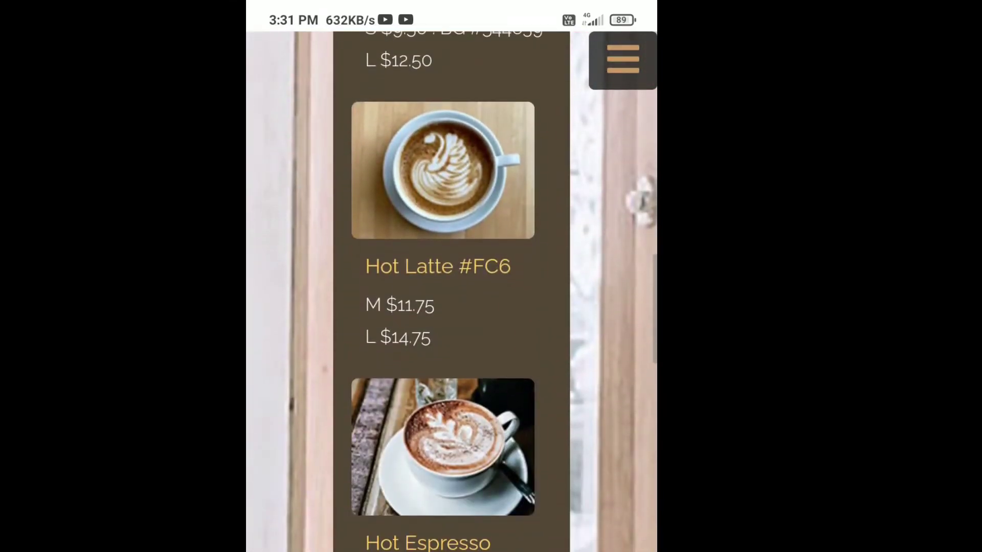
{"action": "scroll", "coordinate": [452, 291], "scroll_direction": "down", "scroll_amount": 5}
{"action": "scroll", "coordinate": [452, 292], "scroll_direction": "down", "scroll_amount": 2}
{"action": "scroll", "coordinate": [452, 291], "scroll_direction": "down", "scroll_amount": 5}
{"action": "scroll", "coordinate": [452, 291], "scroll_direction": "down", "scroll_amount": 3}
{"action": "scroll", "coordinate": [452, 292], "scroll_direction": "down", "scroll_amount": 5}
{"action": "scroll", "coordinate": [452, 292], "scroll_direction": "down", "scroll_amount": 4}
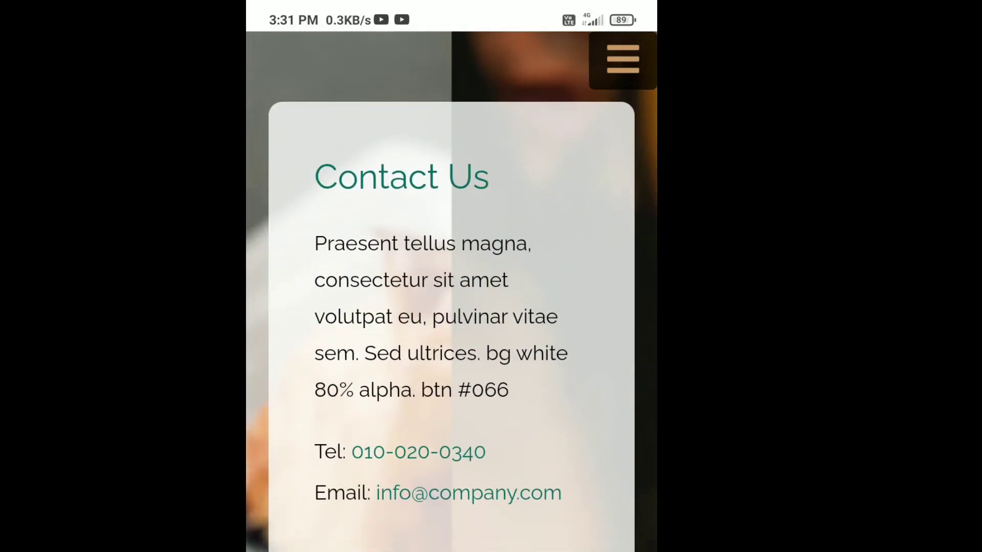